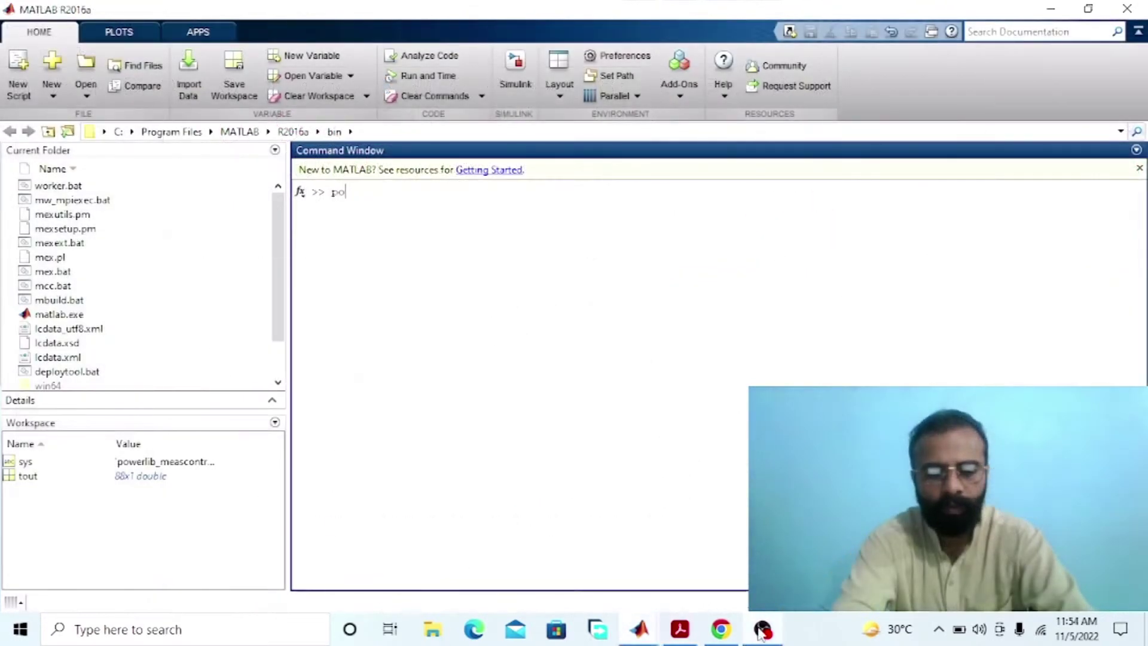
# Step: Open the powerlib library and place Series RLC Branch and Ground blocks from its Elements group in the untitled model
pyautogui.write('werlib')
pyautogui.press('Return')
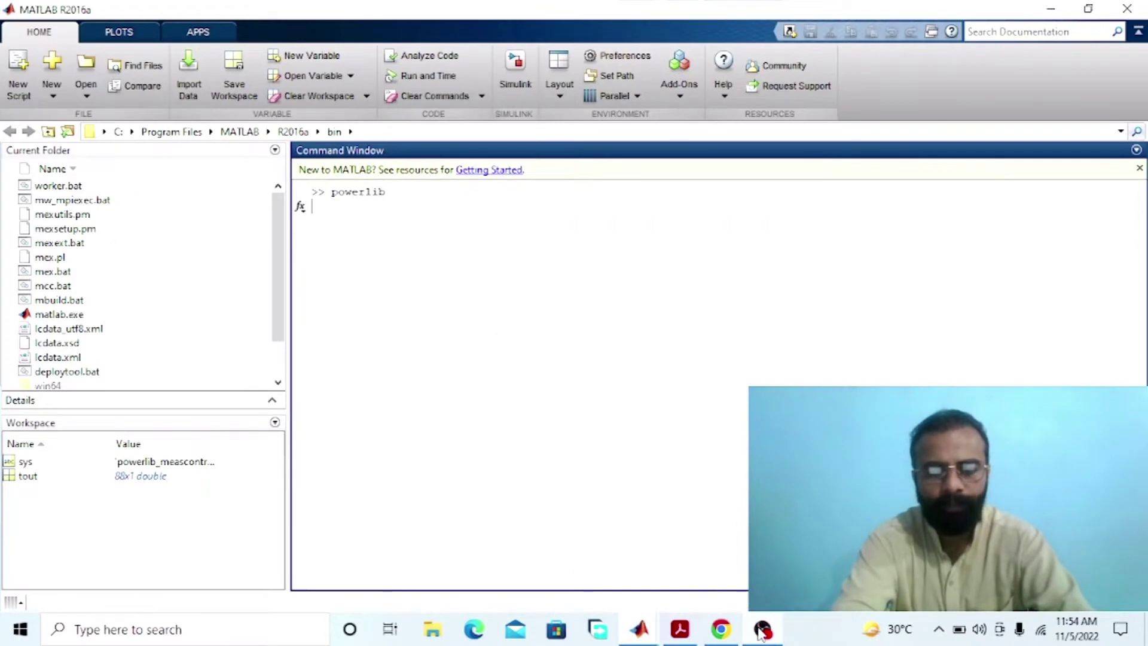
pyautogui.moveTo(163, 338); pyautogui.dragTo(796, 250)
pyautogui.click(327, 242)
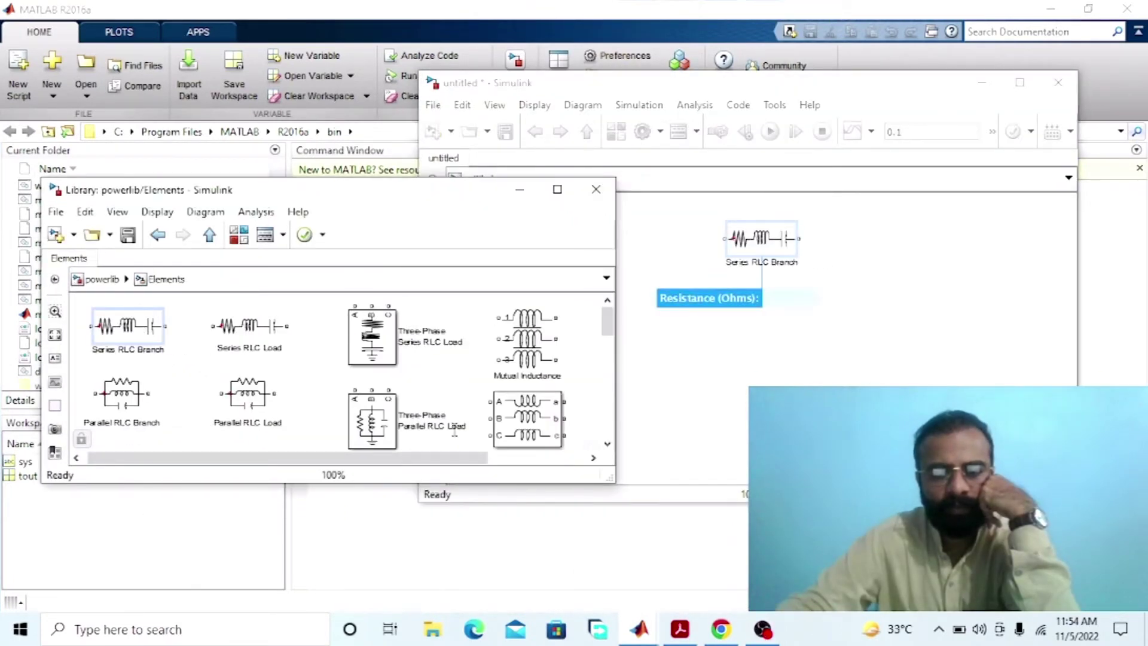
pyautogui.moveTo(450, 458); pyautogui.dragTo(619, 442)
pyautogui.moveTo(533, 437); pyautogui.dragTo(825, 370)
# Step: Add a DC Machine block from powerlib's Machines library to the model, beside the Series RLC Branch
pyautogui.click(328, 221)
pyautogui.click(210, 238)
pyautogui.doubleClick(281, 338)
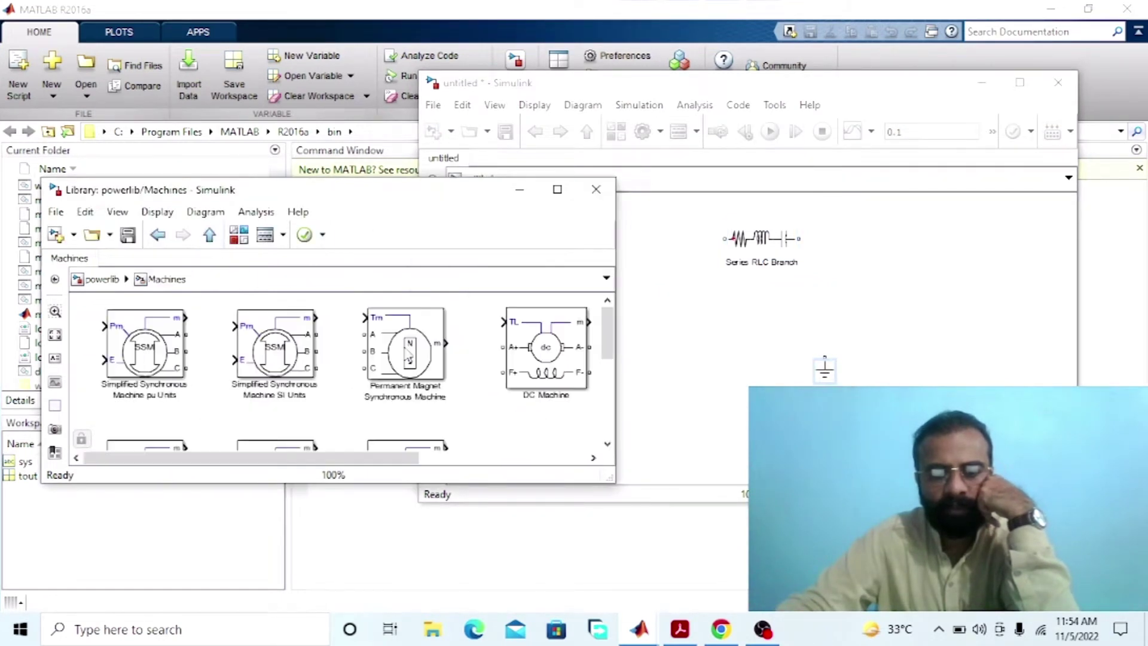
pyautogui.moveTo(562, 350); pyautogui.dragTo(913, 281)
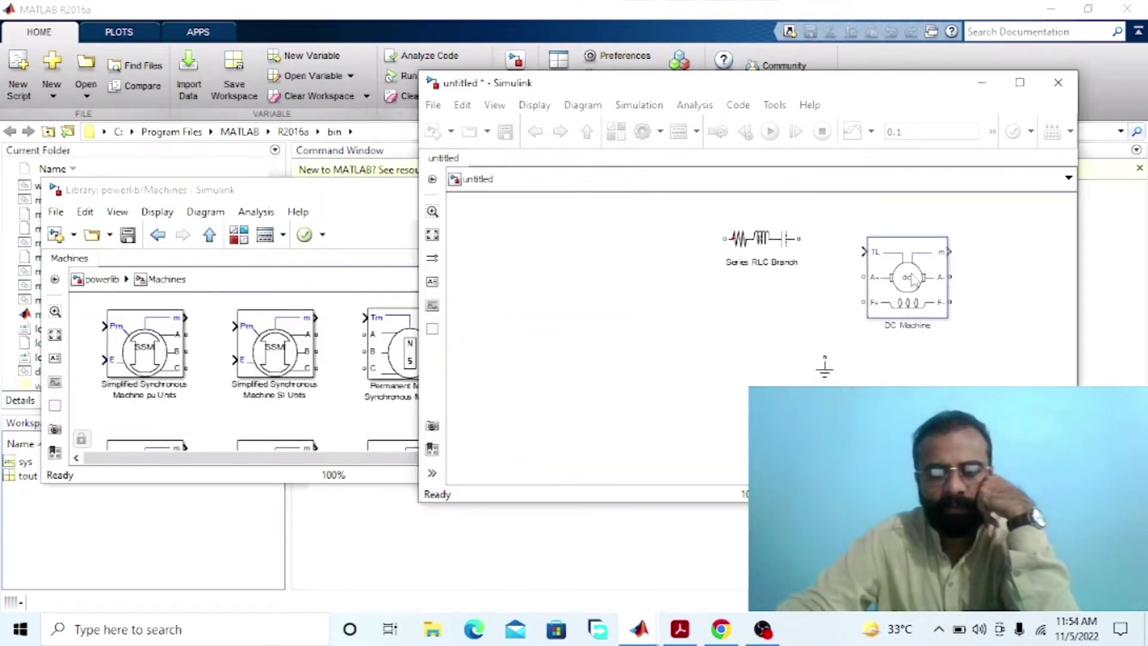
# Step: Add a Current Measurement and a Voltage Measurement block from powerlib's Measurements library to the model
pyautogui.click(351, 215)
pyautogui.click(209, 235)
pyautogui.doubleClick(126, 329)
pyautogui.moveTo(103, 323); pyautogui.dragTo(746, 327)
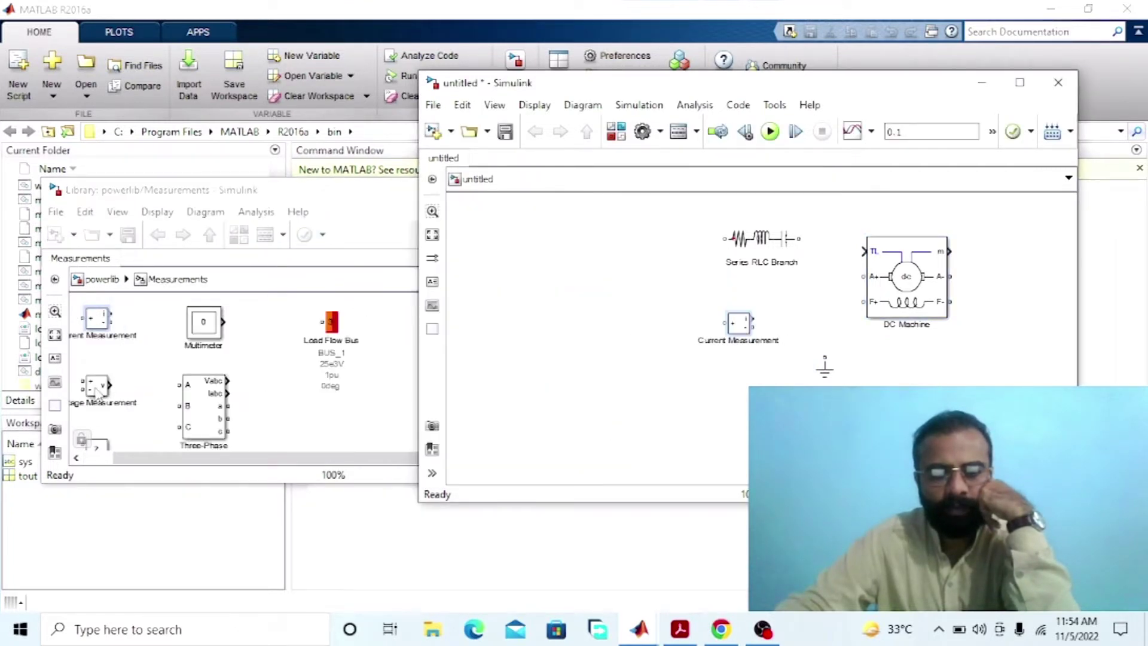
pyautogui.moveTo(96, 386); pyautogui.dragTo(669, 261)
# Step: Add Constant, Bus Selector, Gain and Product blocks from Simulink's Commonly Used Blocks library to the model
pyautogui.click(399, 226)
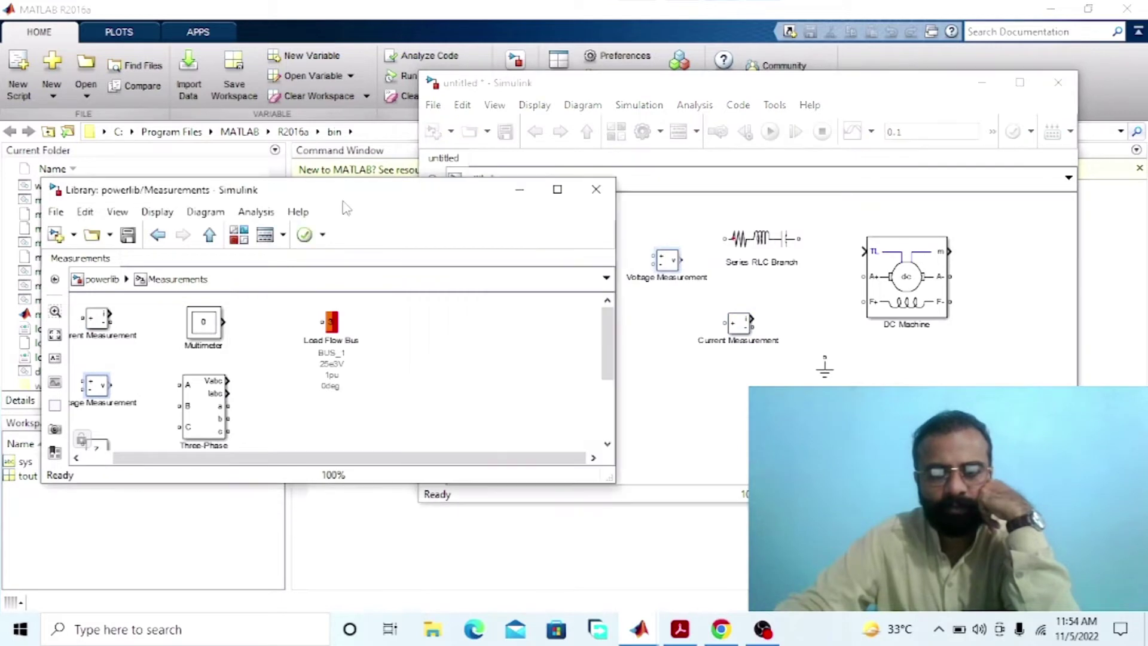
pyautogui.click(239, 234)
pyautogui.moveTo(420, 224); pyautogui.dragTo(626, 336)
pyautogui.moveTo(459, 297); pyautogui.dragTo(615, 235)
pyautogui.moveTo(418, 375); pyautogui.dragTo(653, 432)
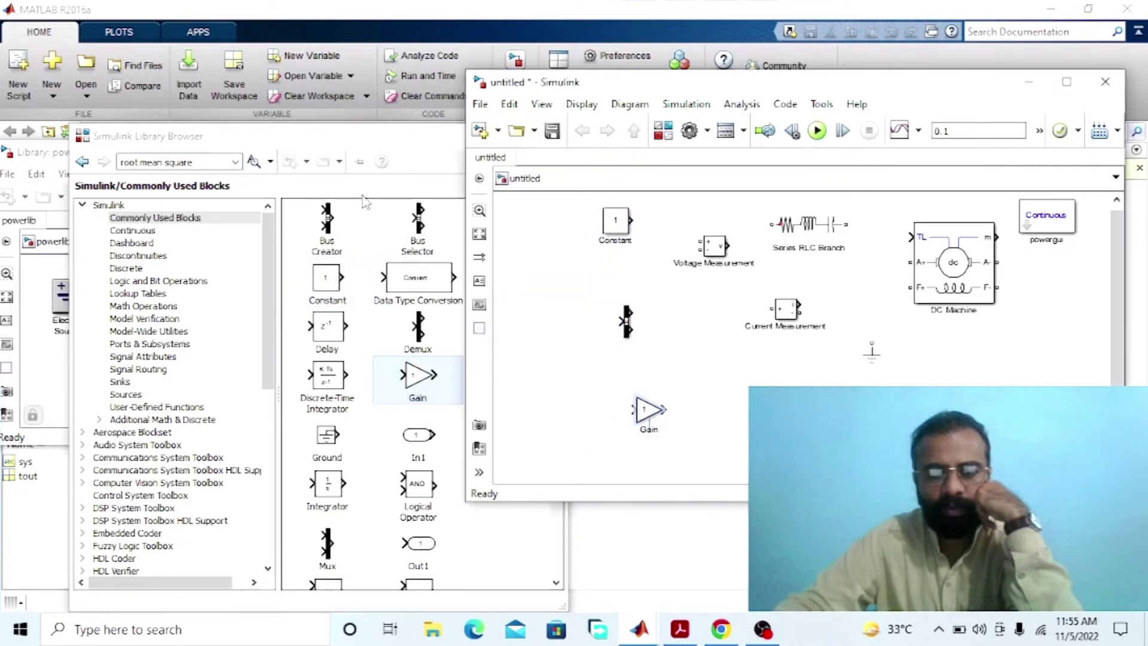
pyautogui.moveTo(561, 304); pyautogui.dragTo(572, 446)
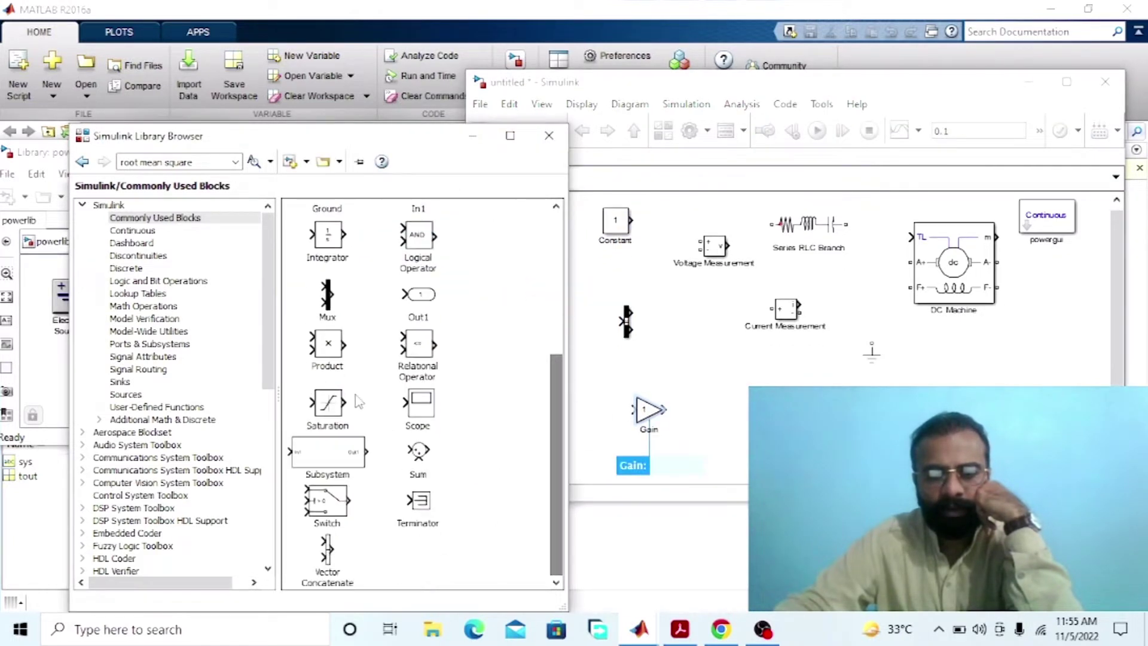
pyautogui.moveTo(328, 345); pyautogui.dragTo(715, 385)
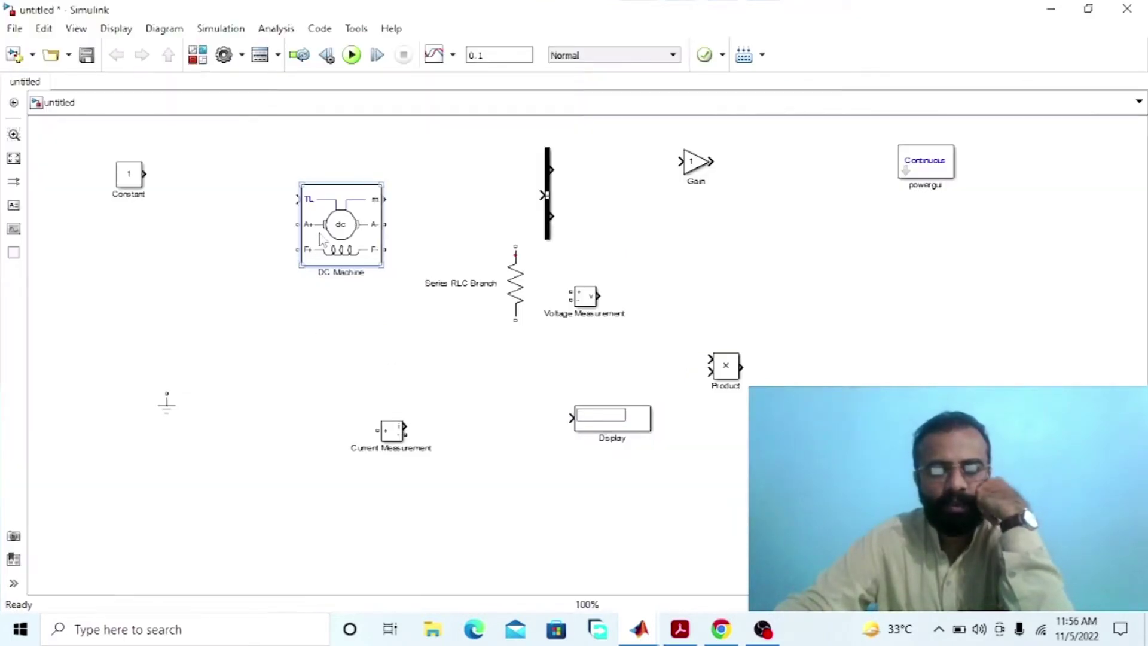
# Step: Set the DC Machine's mechanical input to Speed w and apply the block parameters
pyautogui.doubleClick(321, 239)
pyautogui.click(526, 214)
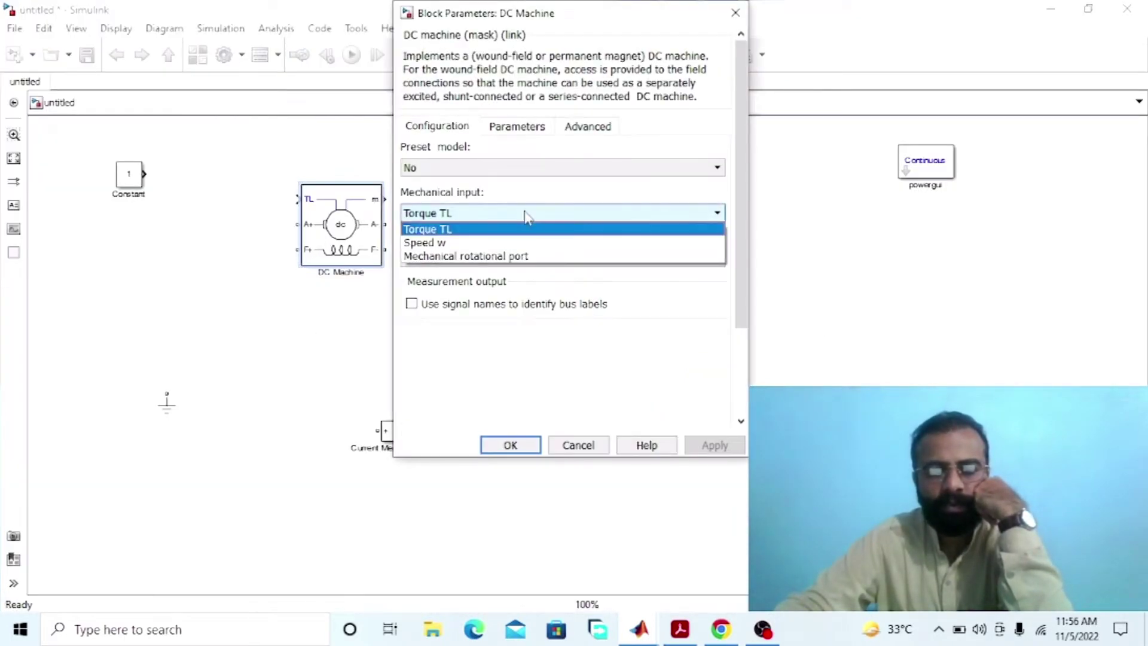
pyautogui.click(493, 243)
pyautogui.click(713, 445)
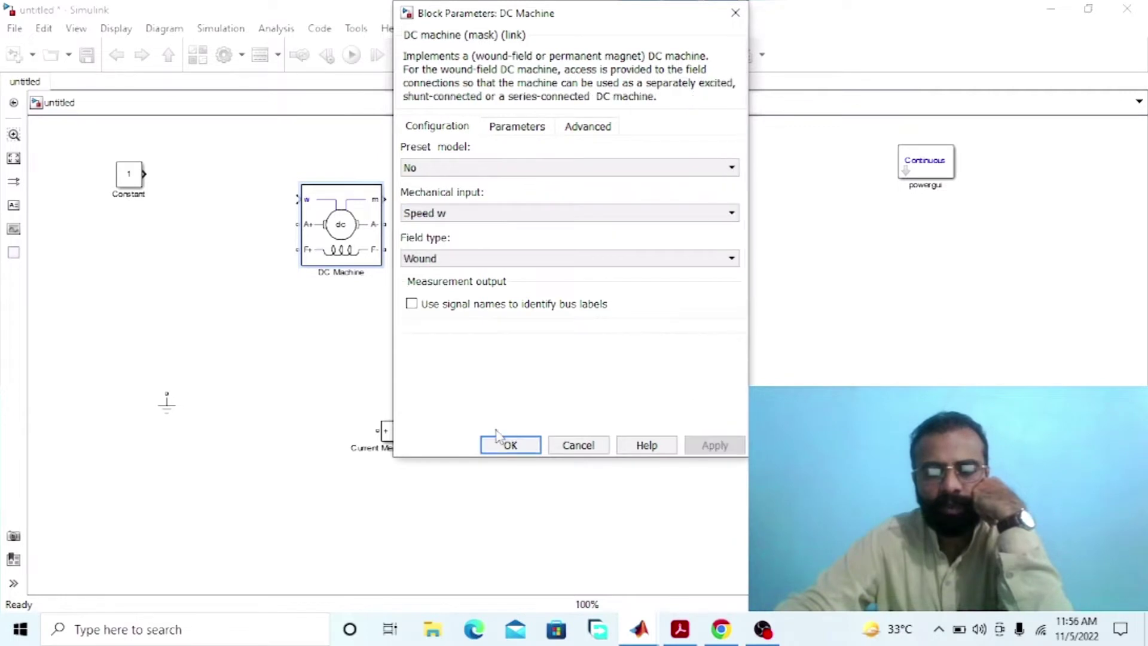
pyautogui.click(507, 445)
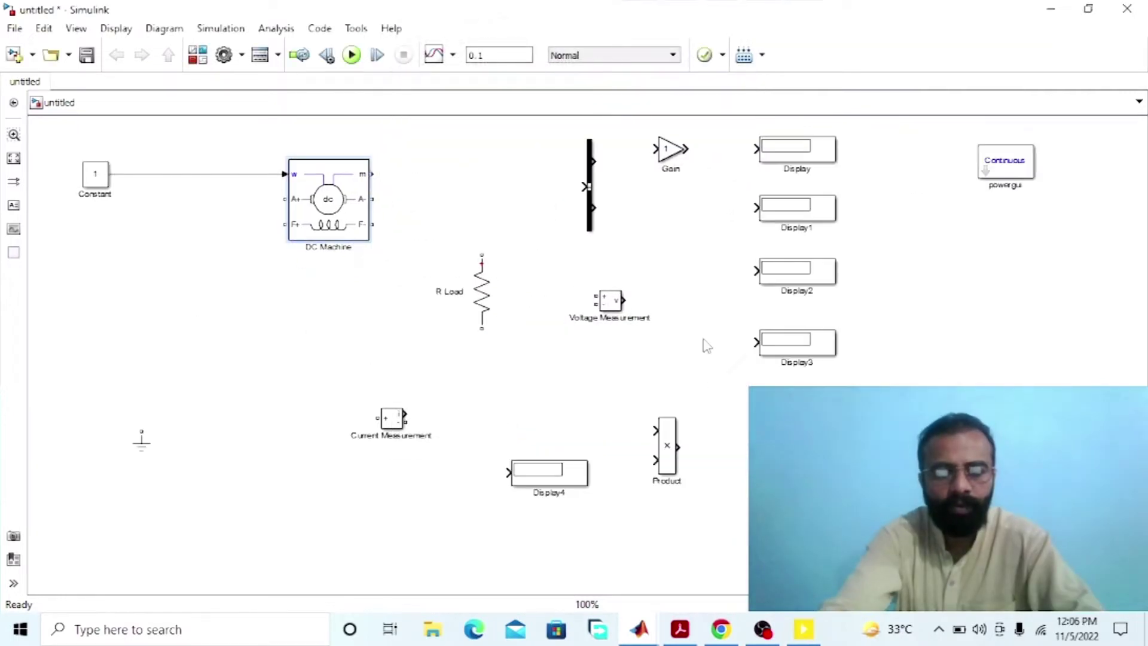
# Step: Rename the DC Machine block as DC Series Generator
pyautogui.press('BackSpace')
pyautogui.press('BackSpace')
pyautogui.press('BackSpace')
pyautogui.press('BackSpace')
pyautogui.press('BackSpace')
pyautogui.press('BackSpace')
pyautogui.press('BackSpace')
pyautogui.write('S')
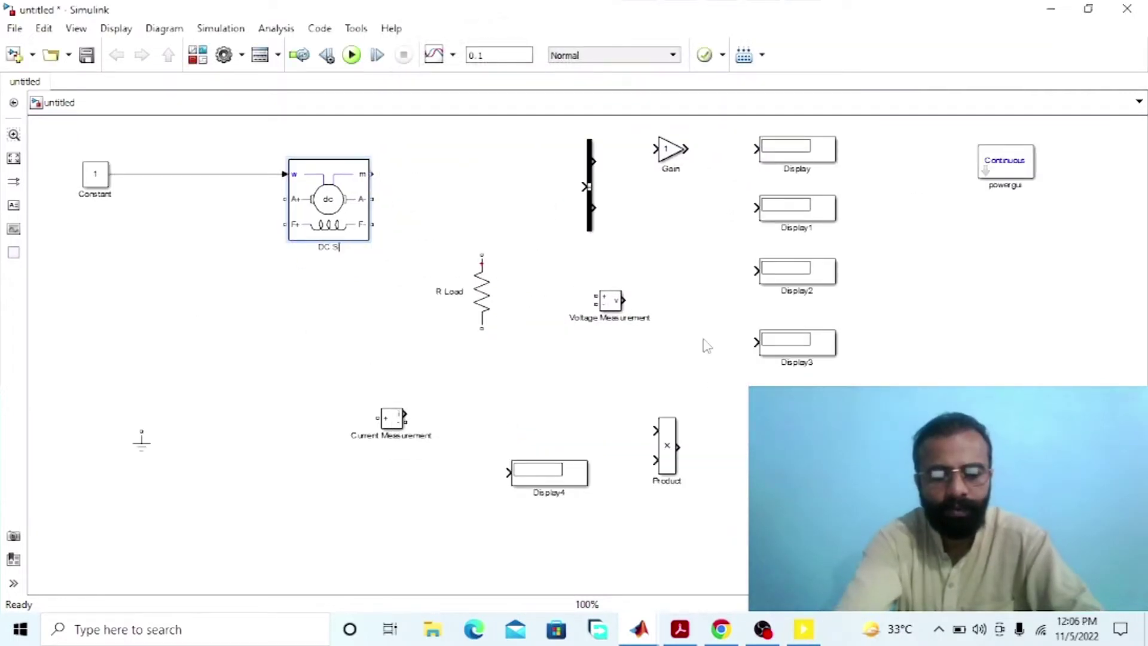
pyautogui.write('eries Genera')
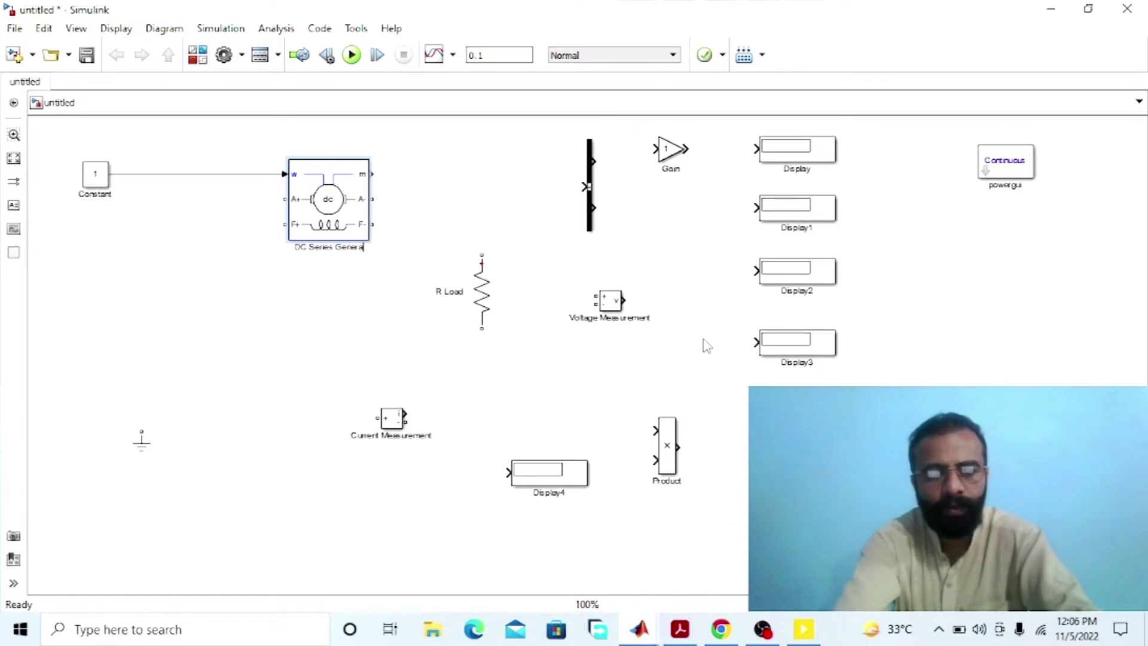
pyautogui.write('tor')
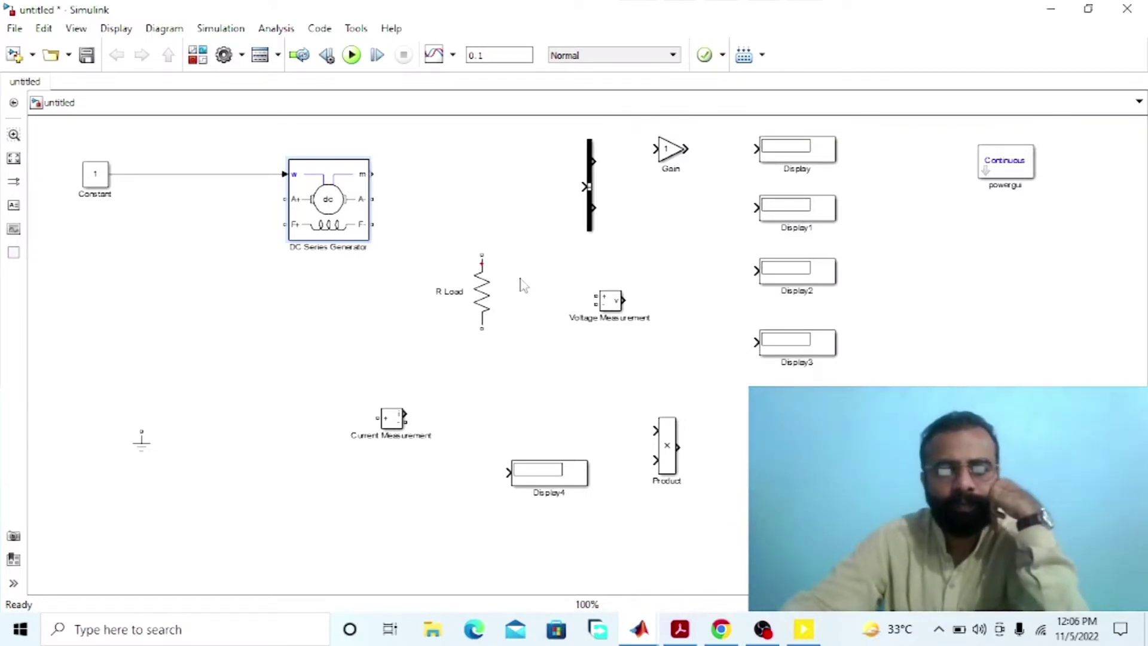
# Step: Connect the generator's A+ port to its F- port and reroute the wire with clearance around the block
pyautogui.moveTo(285, 199); pyautogui.dragTo(372, 225)
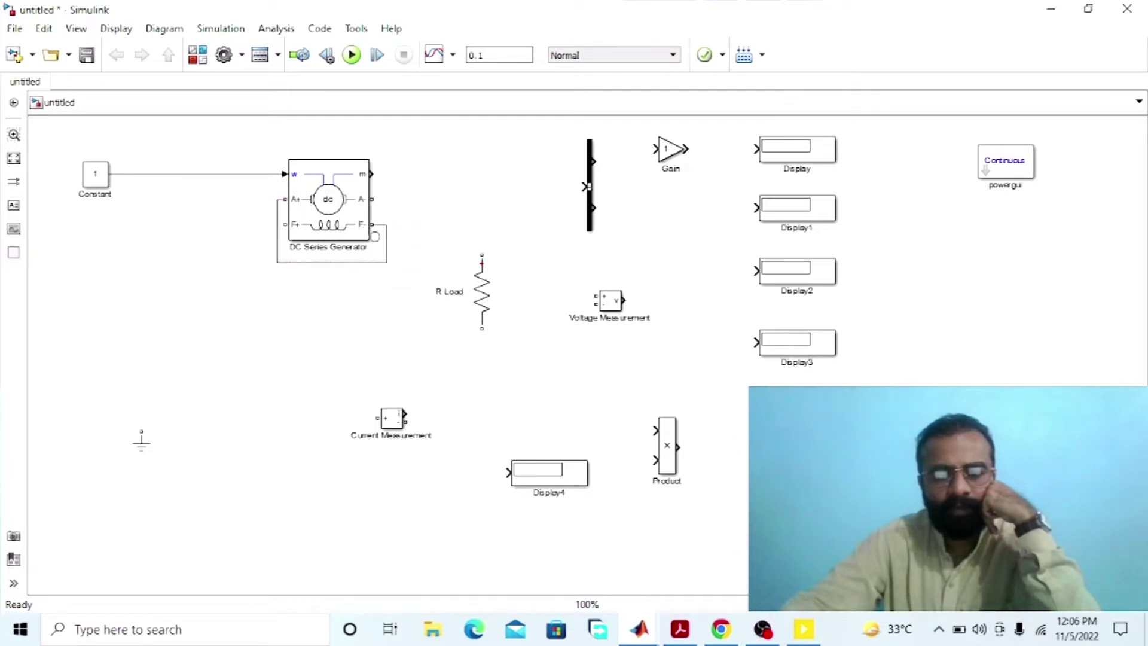
pyautogui.moveTo(340, 262); pyautogui.dragTo(338, 293)
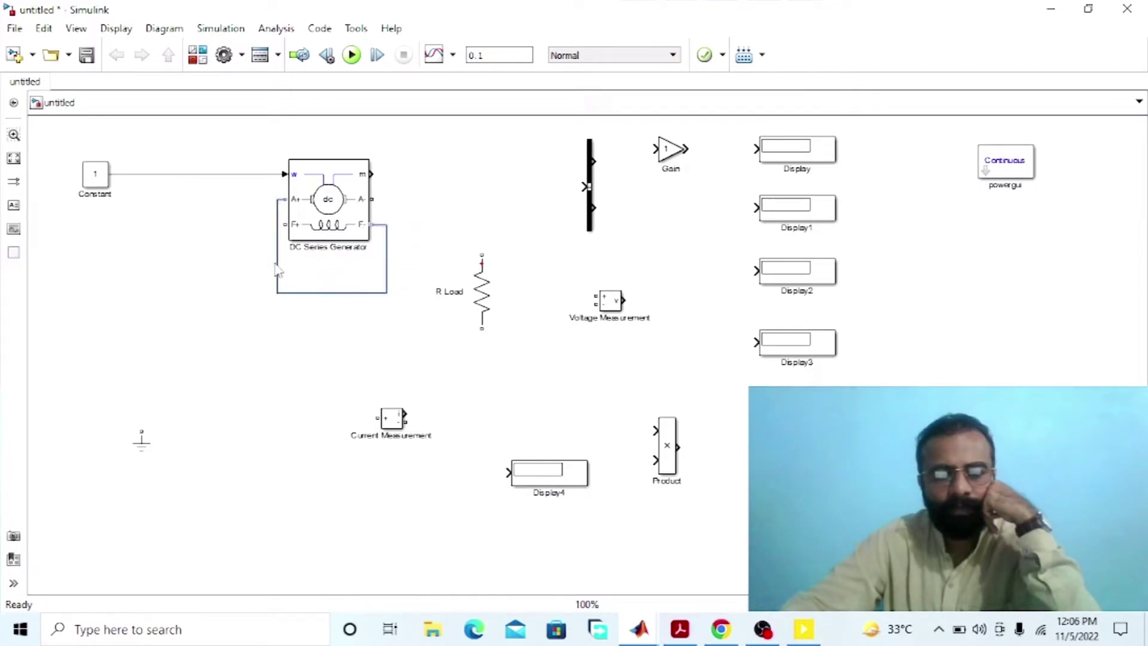
pyautogui.moveTo(276, 268); pyautogui.dragTo(215, 269)
pyautogui.click(304, 227)
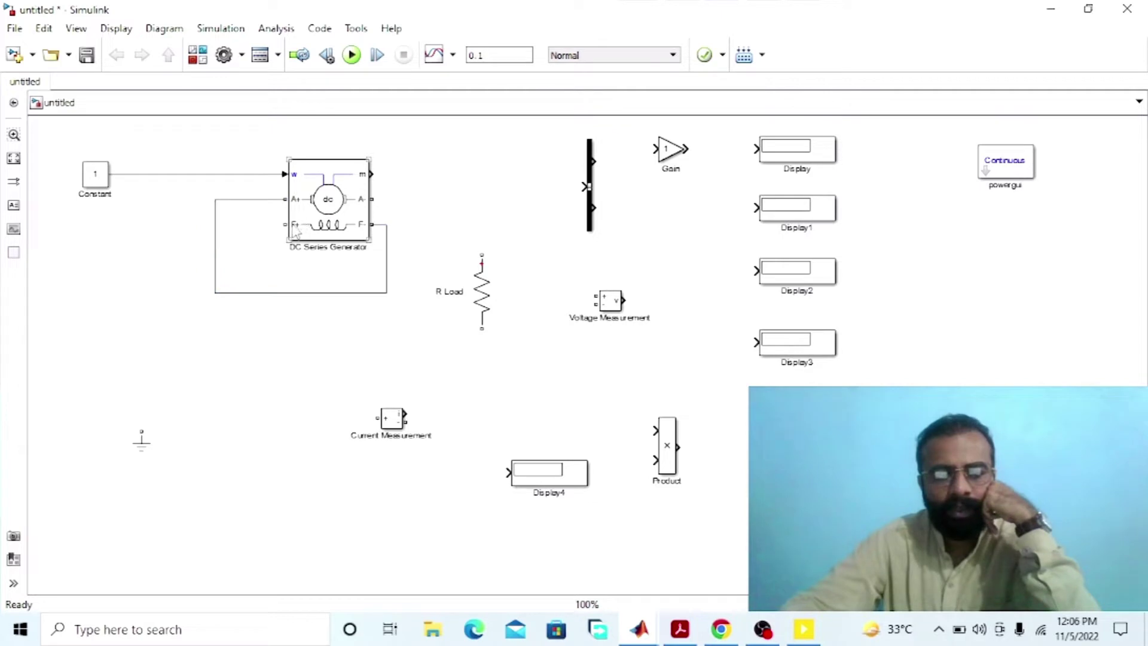
# Step: Wire the generator's F+ port to the lower end of R Load and its A- port to the upper end
pyautogui.moveTo(286, 225)
pyautogui.mouseDown()
pyautogui.moveTo(174, 243)
pyautogui.moveTo(182, 379)
pyautogui.moveTo(449, 376)
pyautogui.moveTo(482, 333)
pyautogui.moveTo(469, 388)
pyautogui.mouseUp()
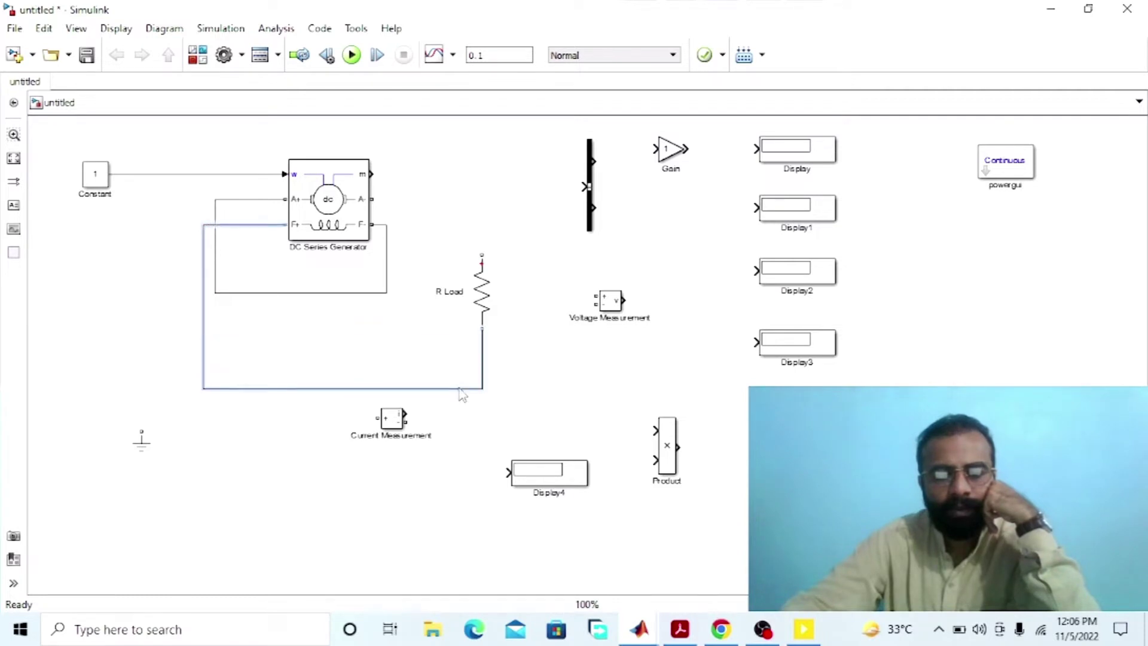
pyautogui.moveTo(482, 247); pyautogui.dragTo(371, 199)
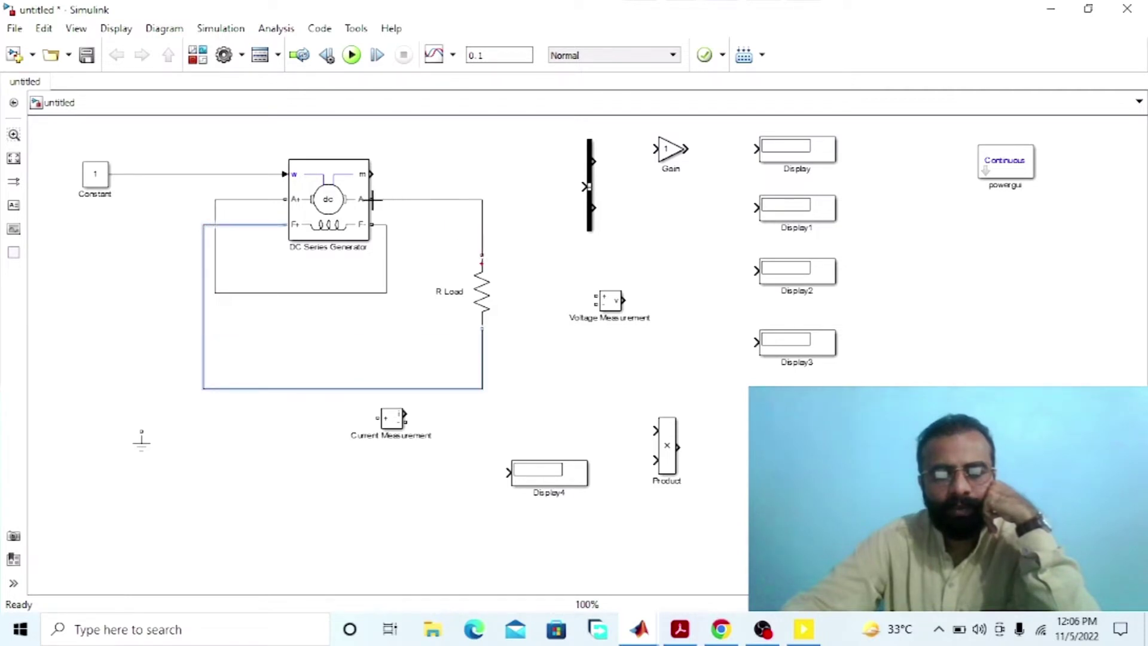
pyautogui.moveTo(205, 303); pyautogui.dragTo(166, 306)
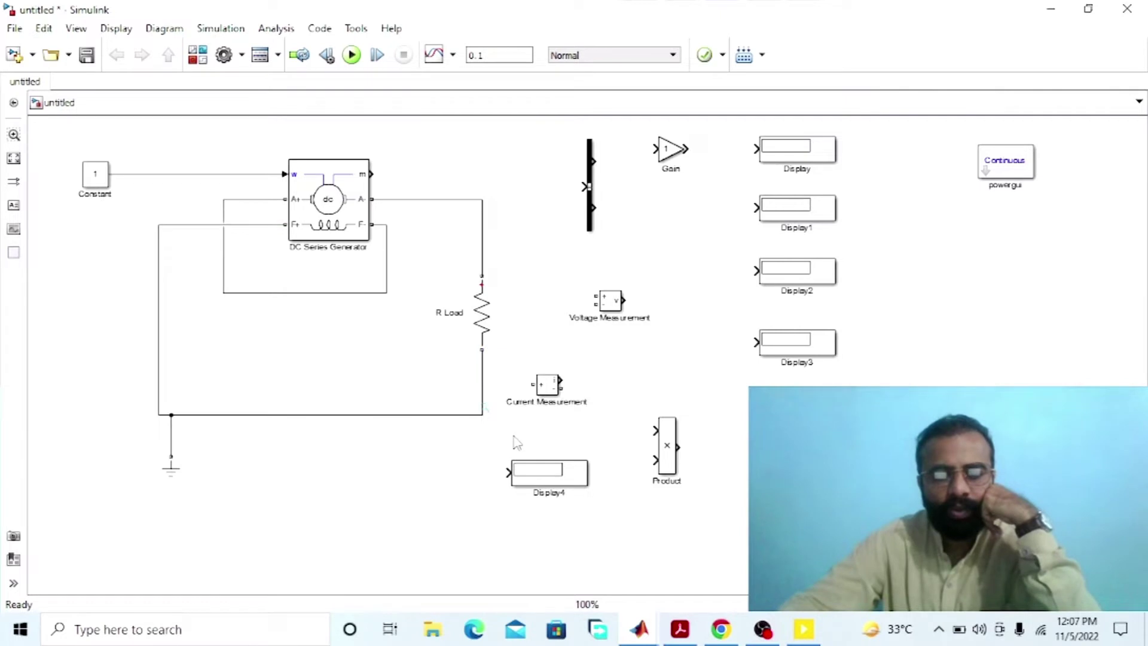
# Step: Delete the wire below R Load and connect the Current Measurement block in series between the load and the grounded return line
pyautogui.click(484, 396)
pyautogui.press('Delete')
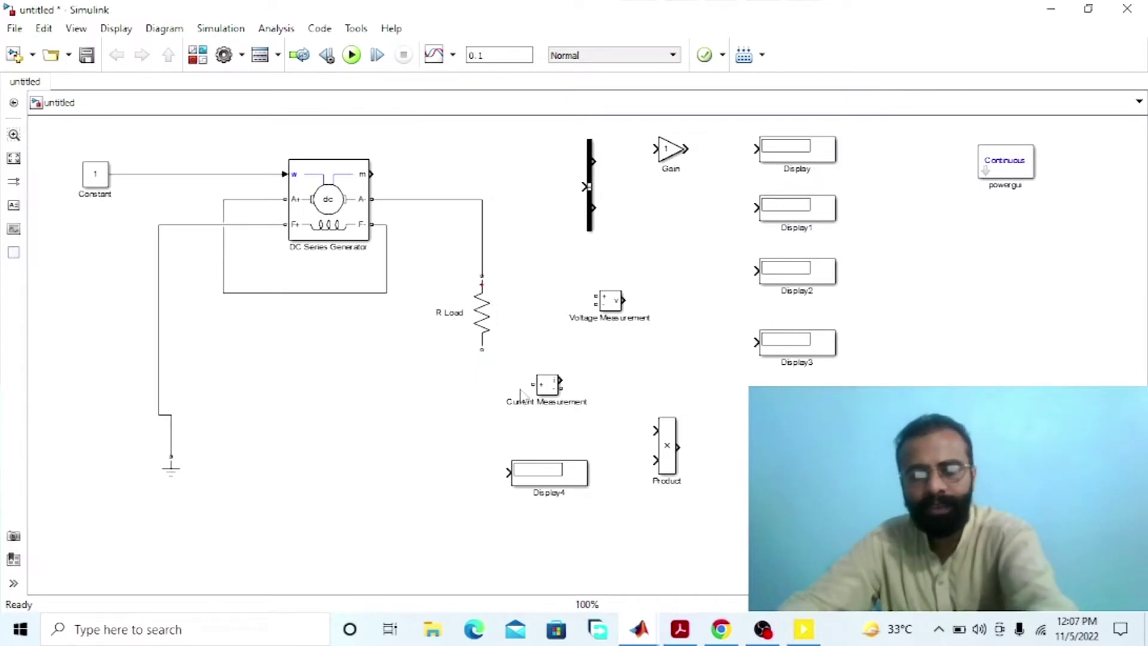
pyautogui.moveTo(546, 392); pyautogui.dragTo(497, 402)
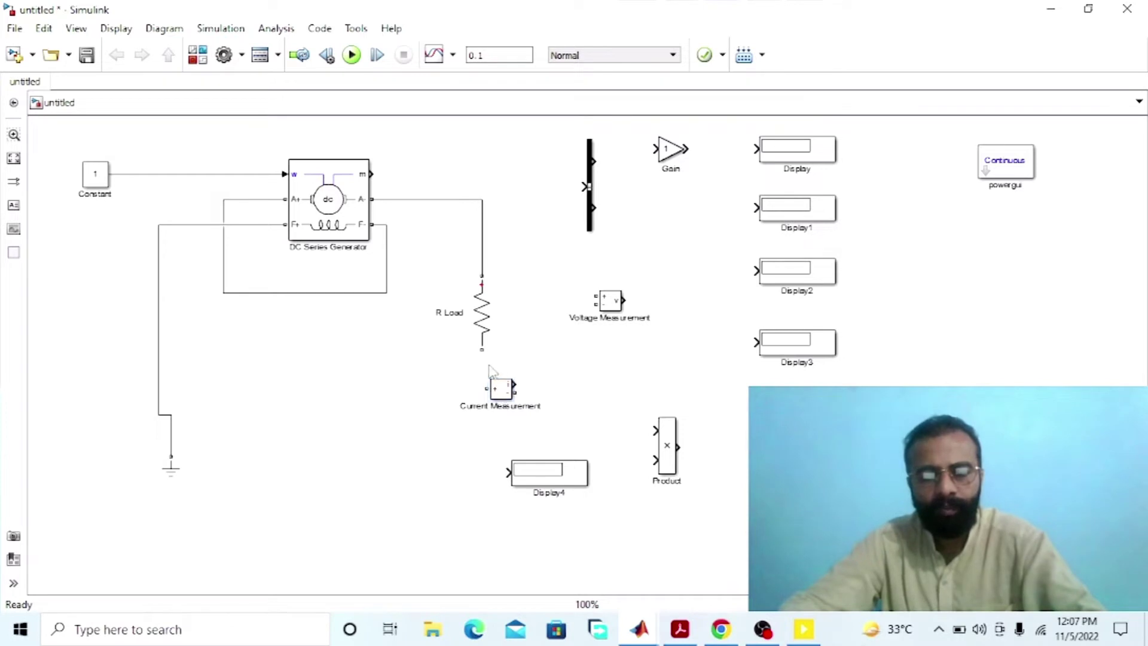
pyautogui.moveTo(482, 351)
pyautogui.mouseDown()
pyautogui.moveTo(477, 393)
pyautogui.moveTo(562, 397)
pyautogui.moveTo(577, 423)
pyautogui.moveTo(158, 424)
pyautogui.mouseUp()
# Step: Connect Display4 to the Current Measurement's signal output and rename the display as Load Current (IL)
pyautogui.moveTo(549, 472); pyautogui.dragTo(667, 385)
pyautogui.moveTo(524, 384); pyautogui.dragTo(626, 385)
pyautogui.click(663, 404)
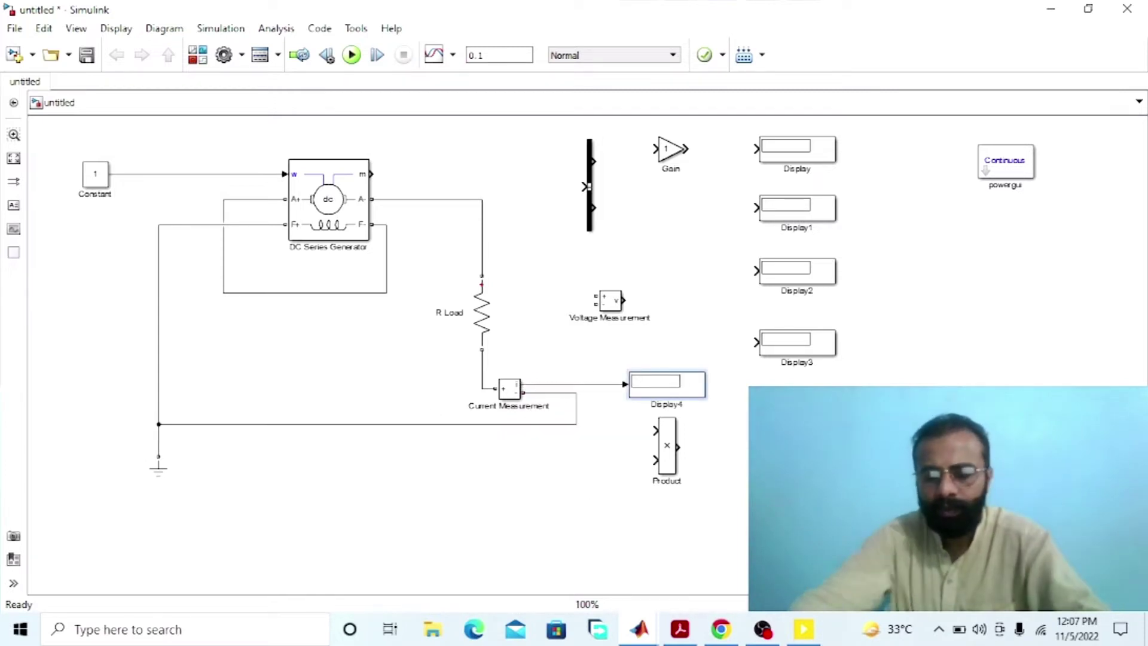
pyautogui.press('BackSpace')
pyautogui.press('BackSpace')
pyautogui.press('BackSpace')
pyautogui.press('BackSpace')
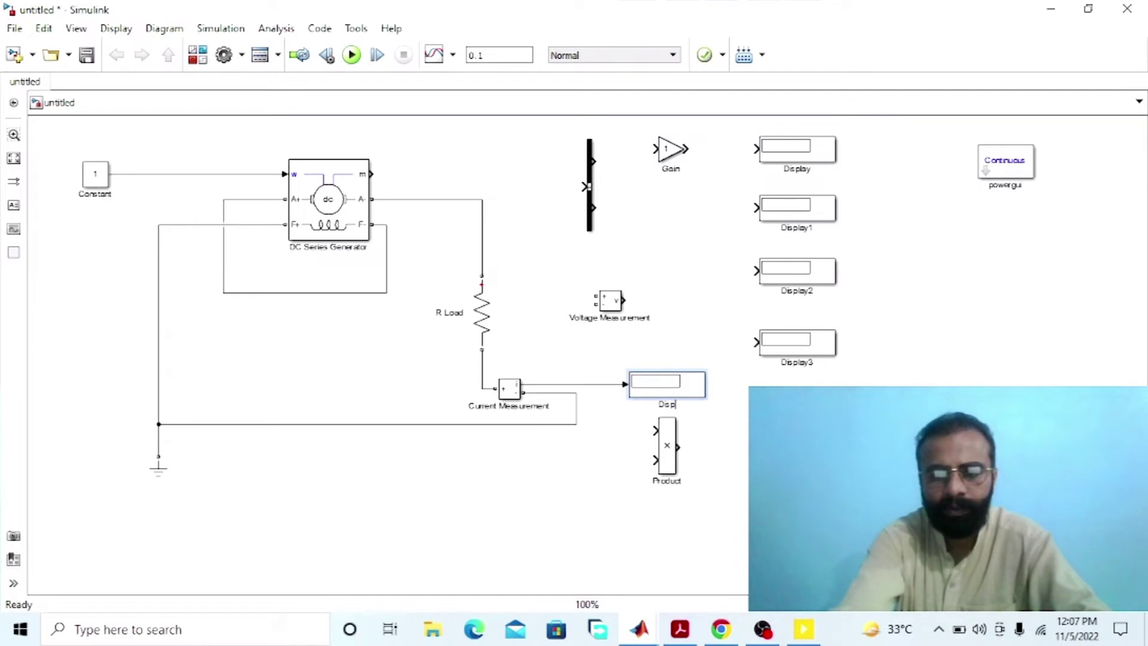
pyautogui.write('Load')
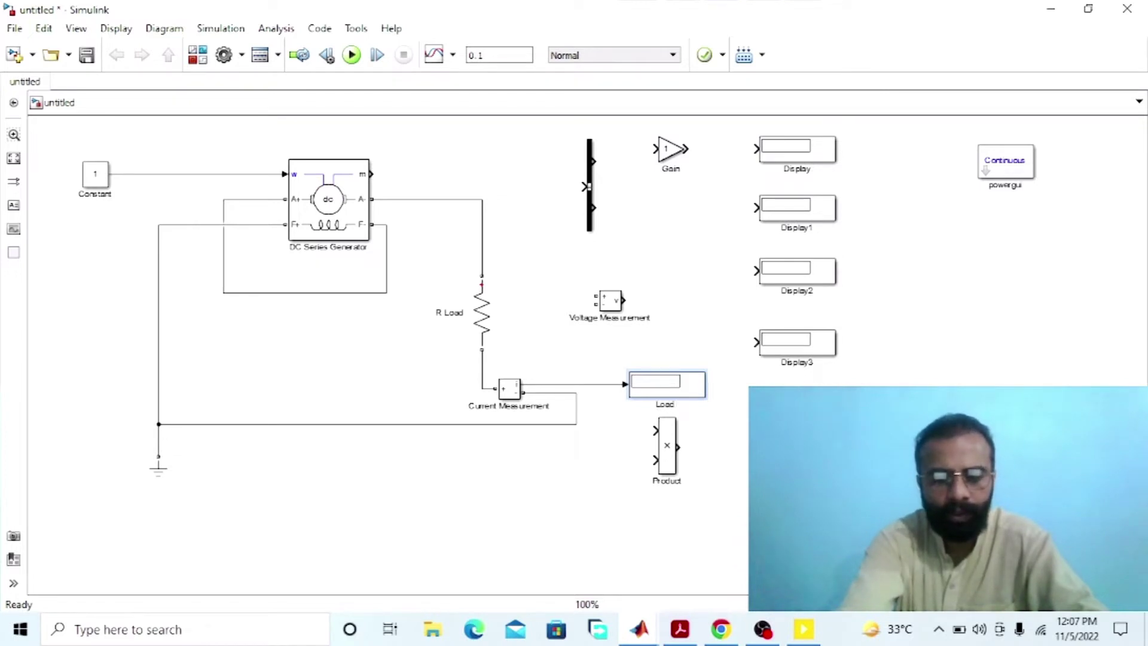
pyautogui.write(' Current')
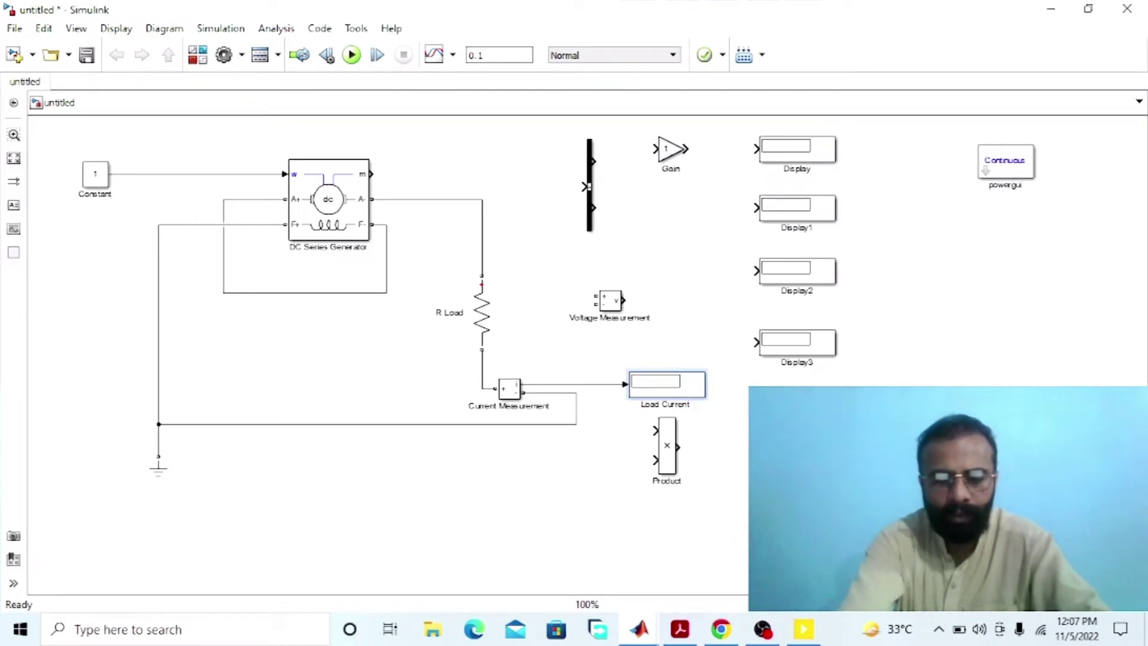
pyautogui.write(' (IL')
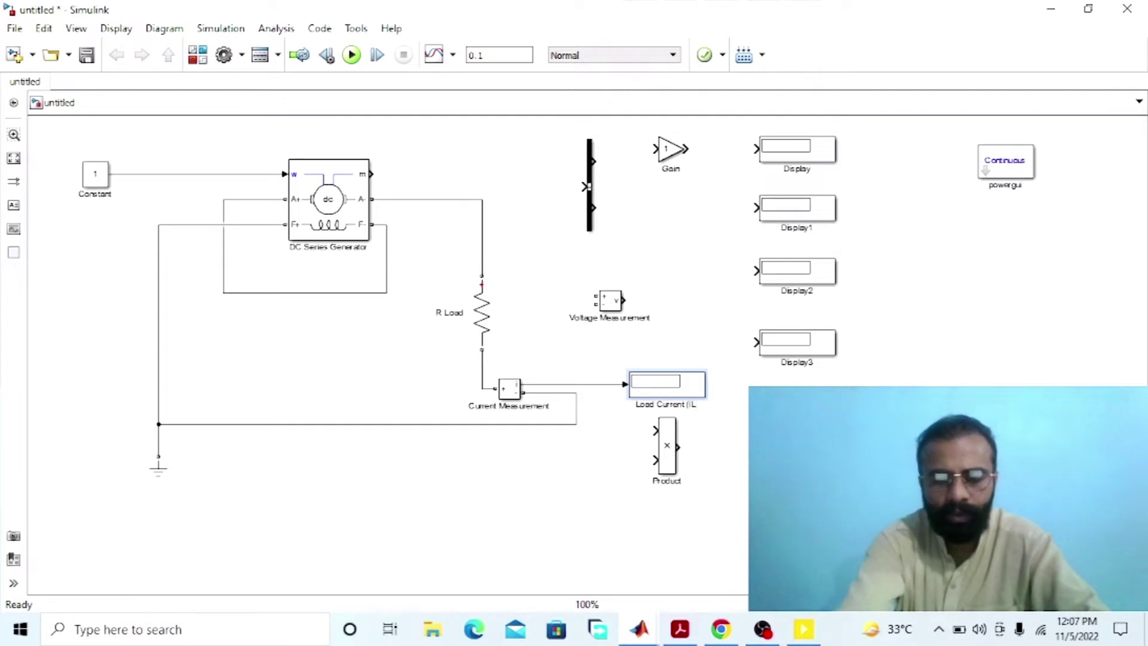
pyautogui.write(')')
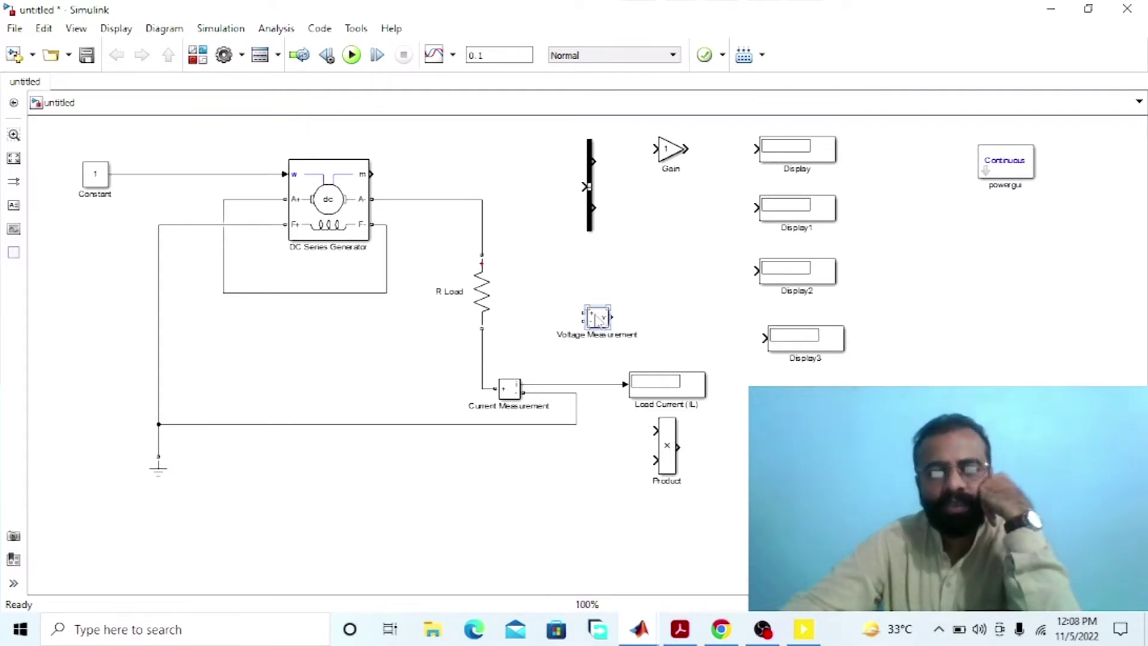
# Step: Connect the Voltage Measurement block's positive and negative inputs across R Load and tidy the positive wire's route
pyautogui.click(497, 272)
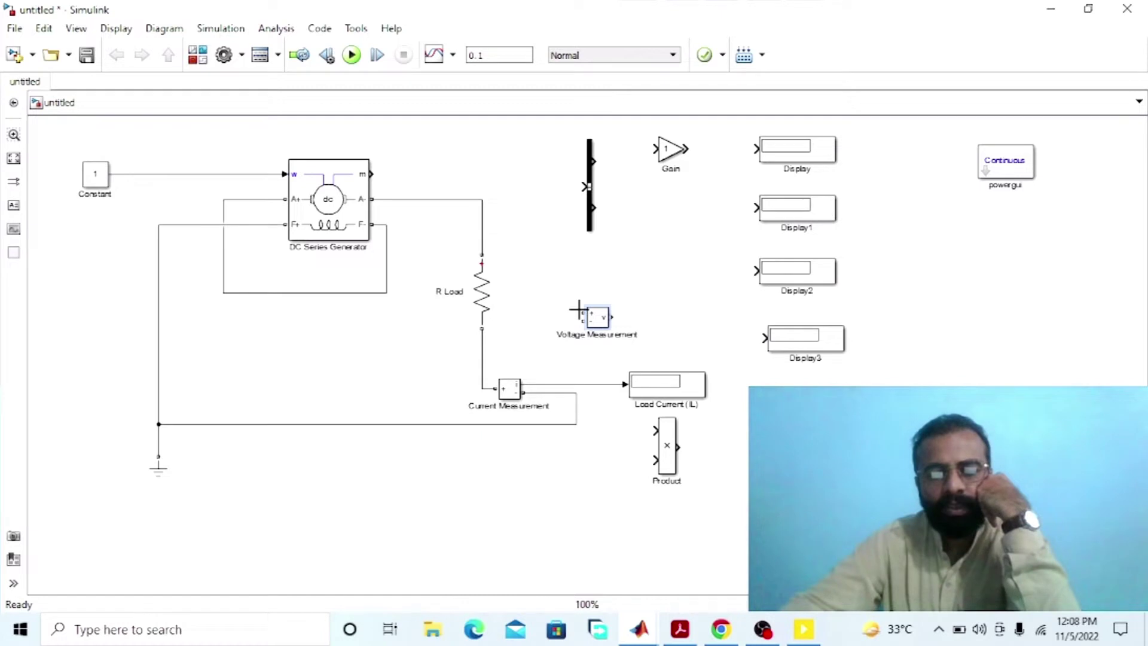
pyautogui.moveTo(584, 312); pyautogui.dragTo(485, 234)
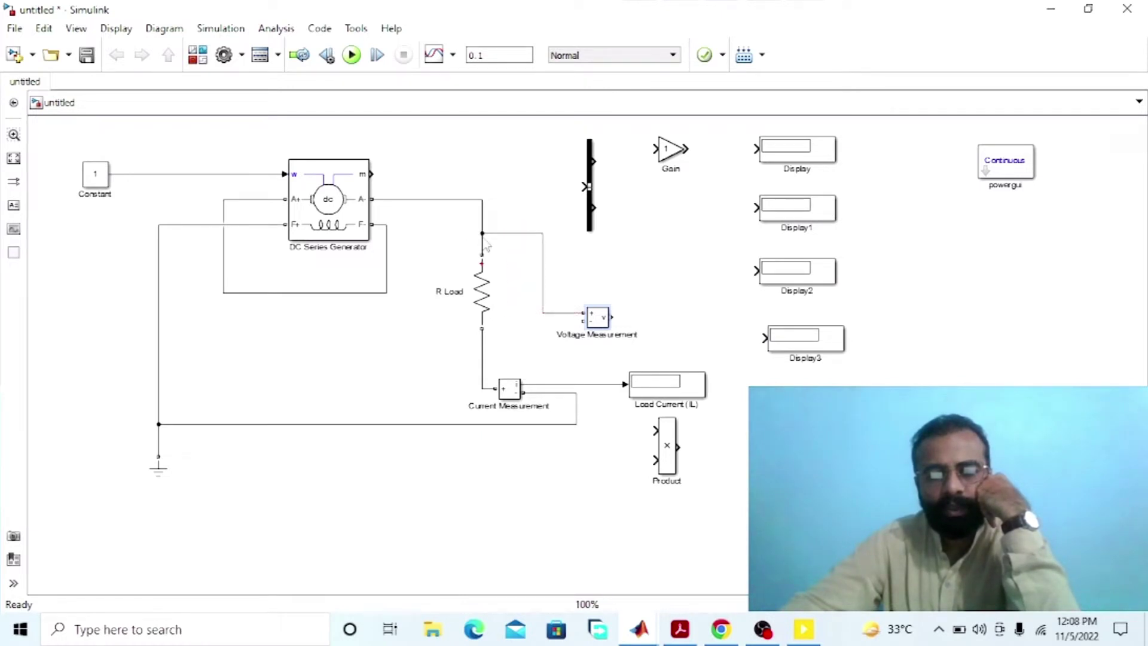
pyautogui.moveTo(583, 321); pyautogui.dragTo(482, 357)
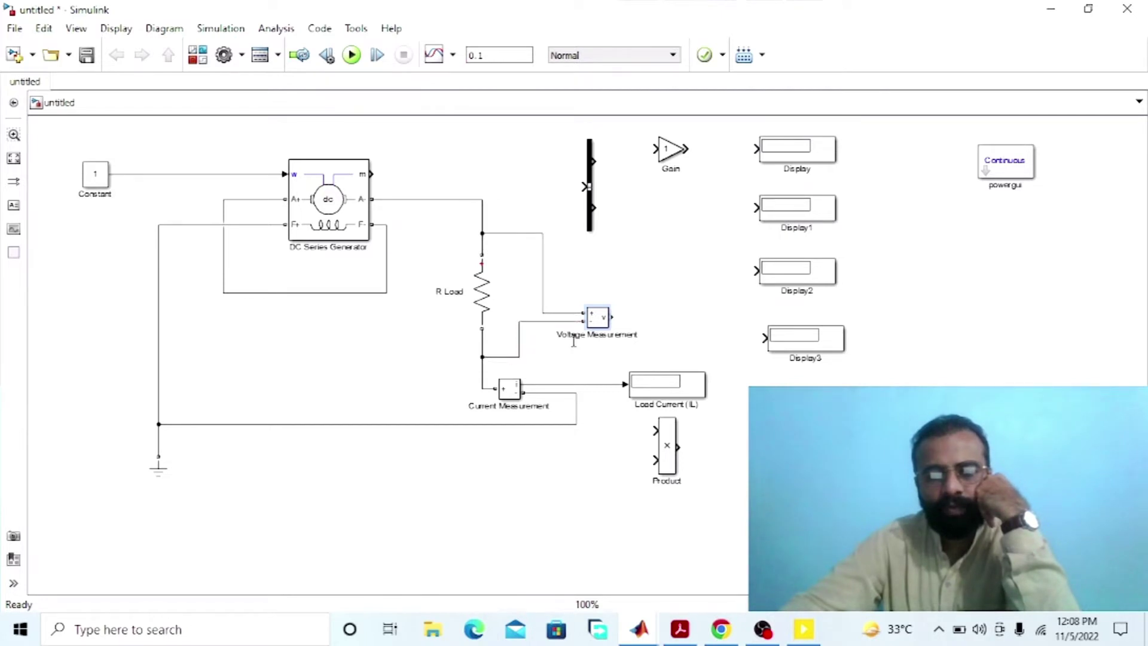
pyautogui.moveTo(541, 313); pyautogui.dragTo(522, 313)
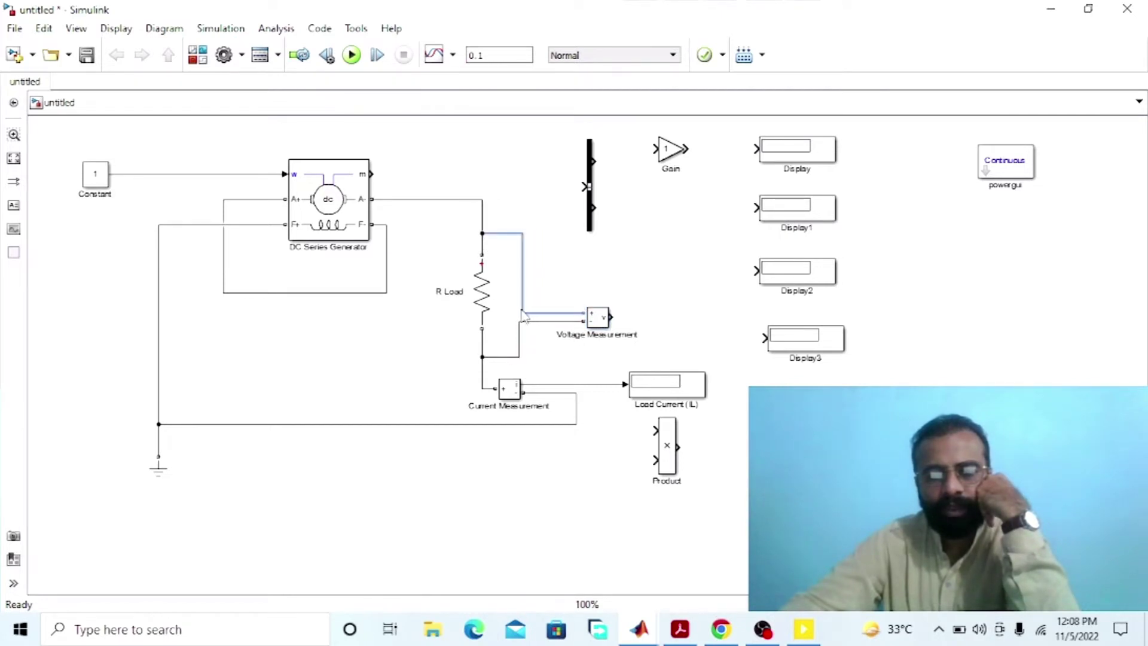
# Step: Connect the Voltage Measurement block's output to Display3 and rename the display as Load Voltage
pyautogui.moveTo(630, 322); pyautogui.dragTo(799, 327)
pyautogui.click(815, 338)
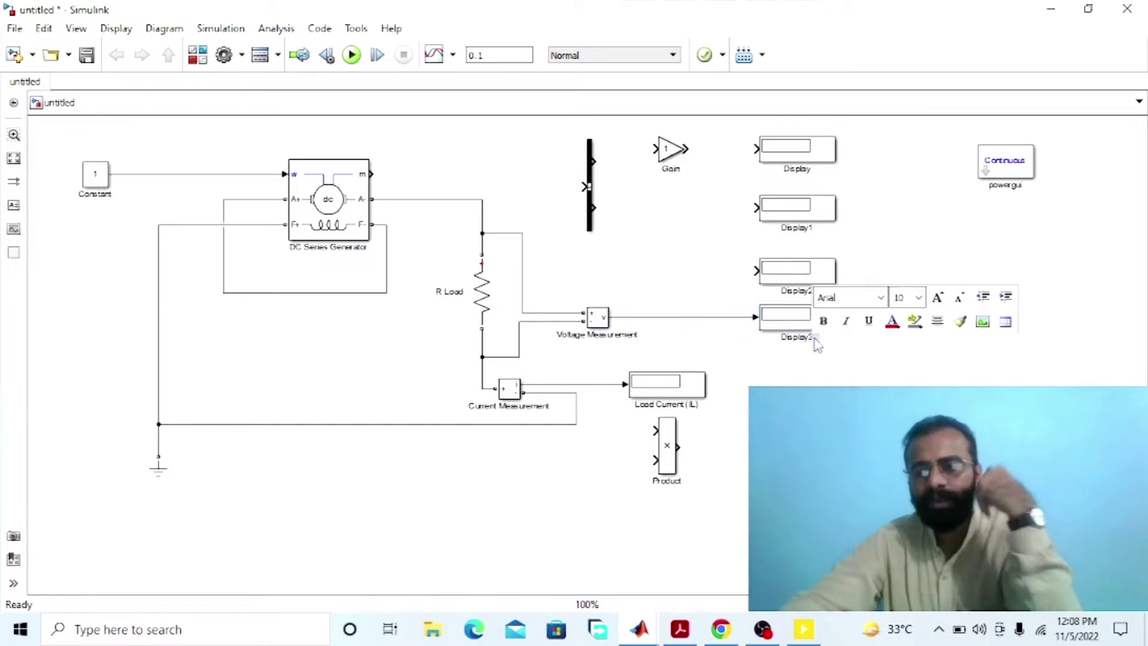
pyautogui.press('BackSpace')
pyautogui.press('BackSpace')
pyautogui.press('BackSpace')
pyautogui.press('BackSpace')
pyautogui.press('BackSpace')
pyautogui.press('BackSpace')
pyautogui.press('BackSpace')
pyautogui.press('BackSpace')
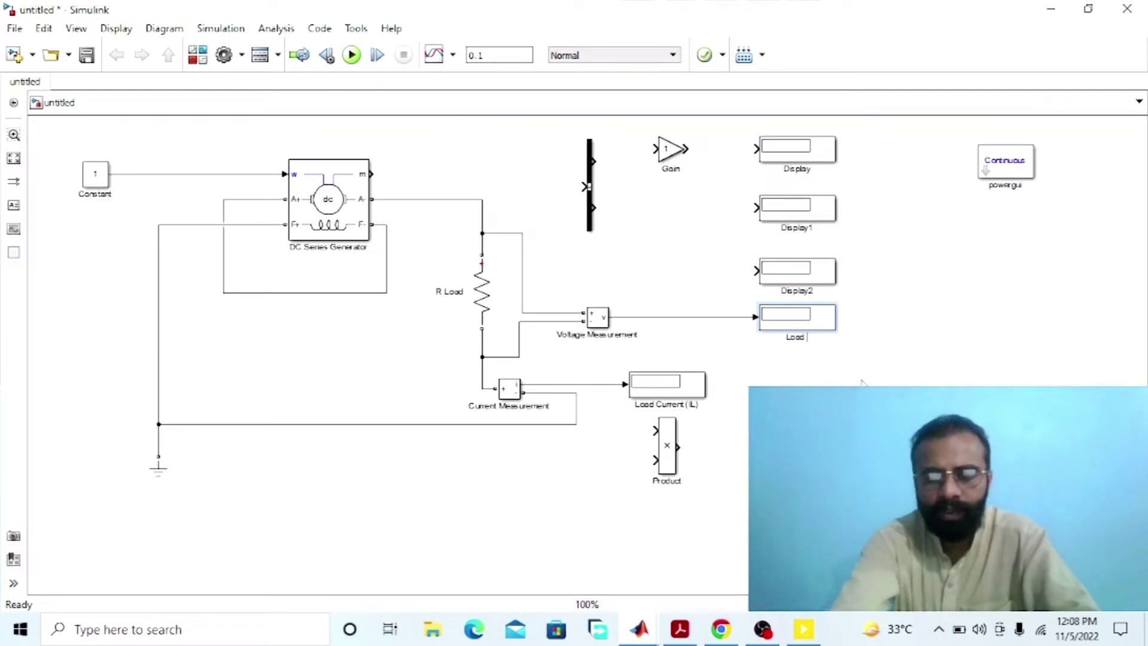
pyautogui.write('Volt')
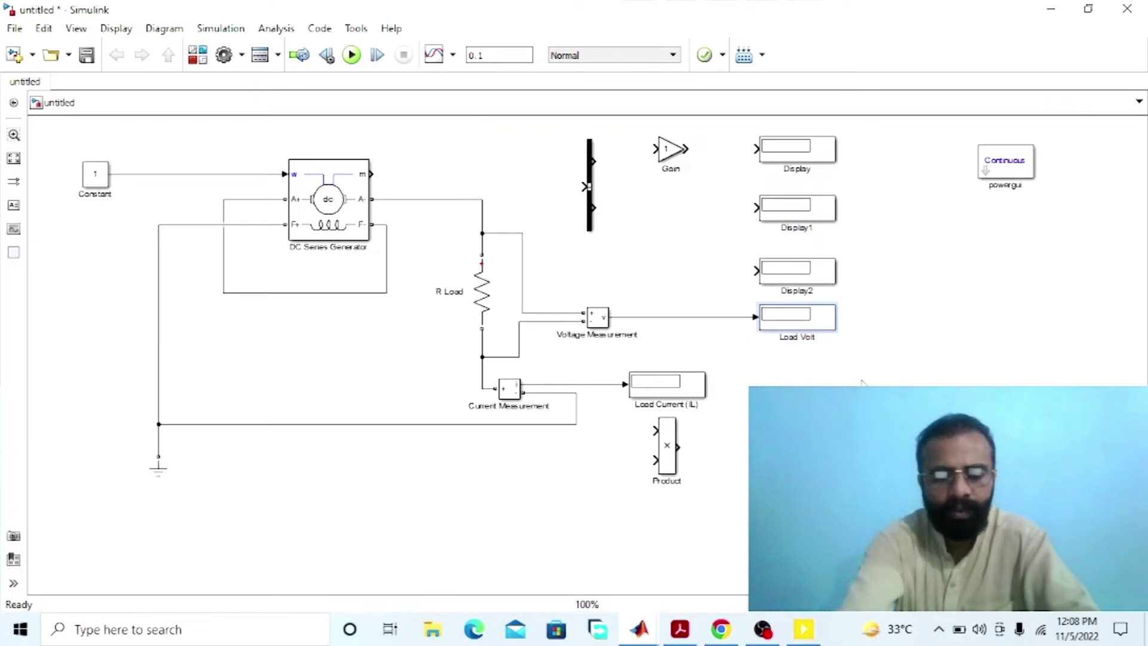
pyautogui.write('age')
pyautogui.click(865, 381)
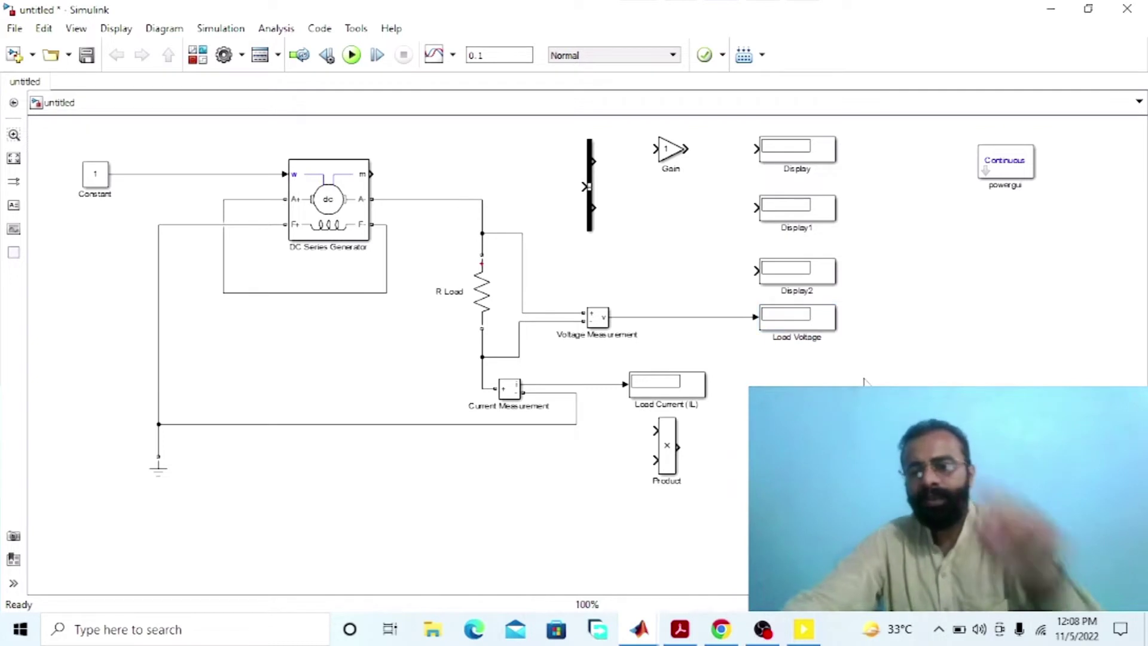
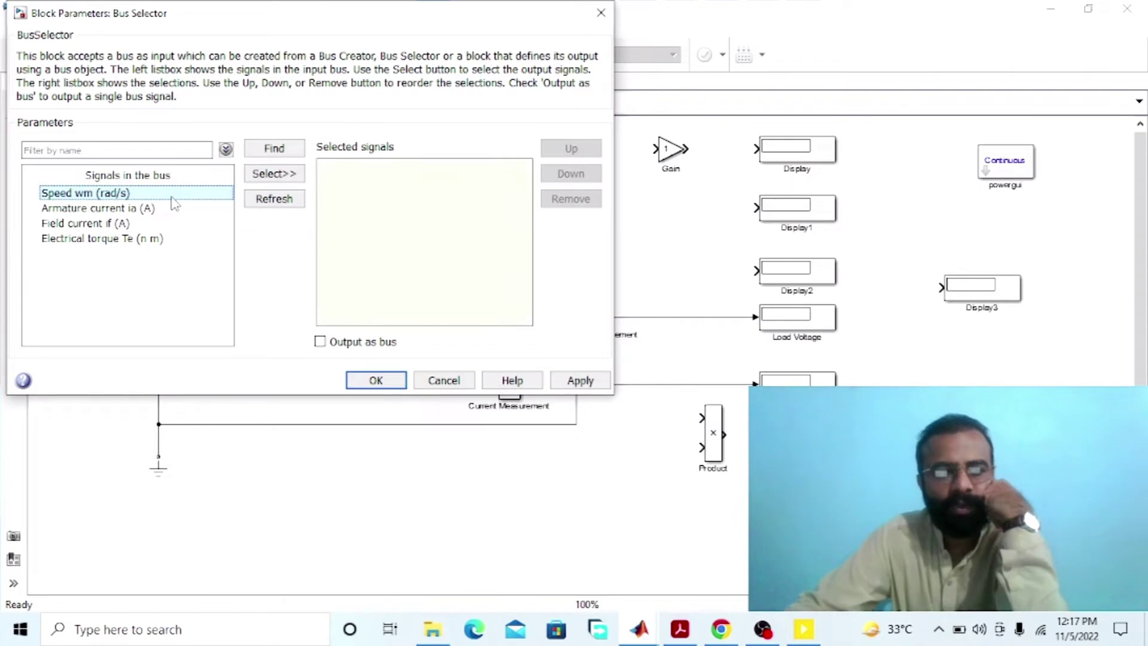
# Step: Set the Bus Selector to output Speed wm (rad/s), Armature current ia (A) and Field current if (A), and apply the selection
pyautogui.click(280, 173)
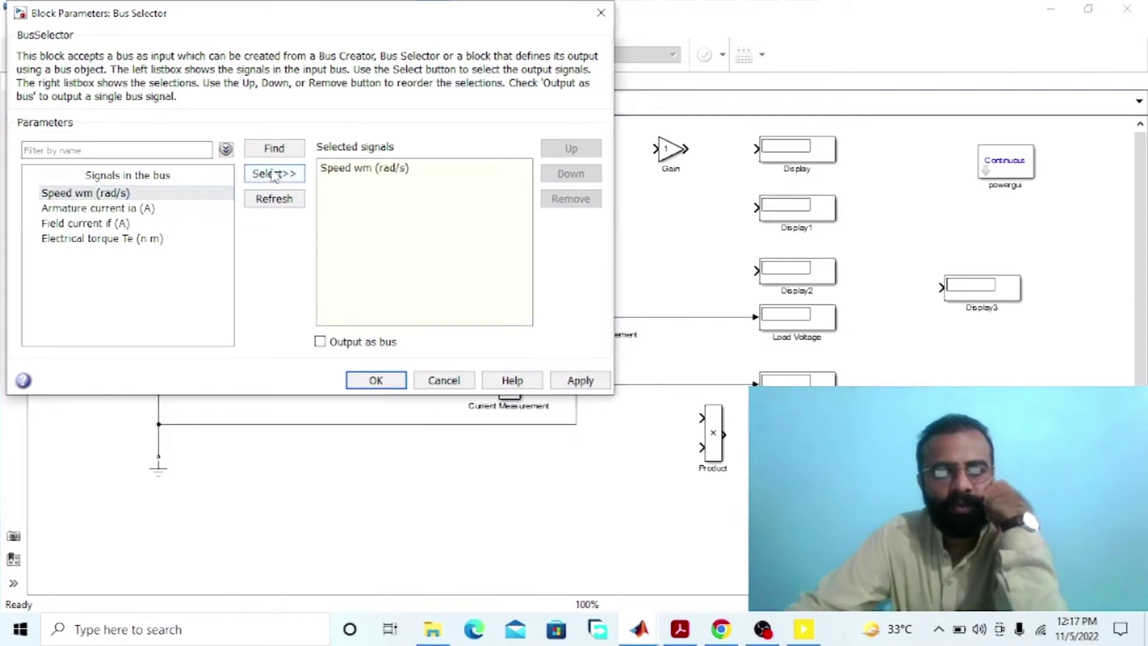
pyautogui.click(177, 210)
pyautogui.click(261, 175)
pyautogui.click(160, 222)
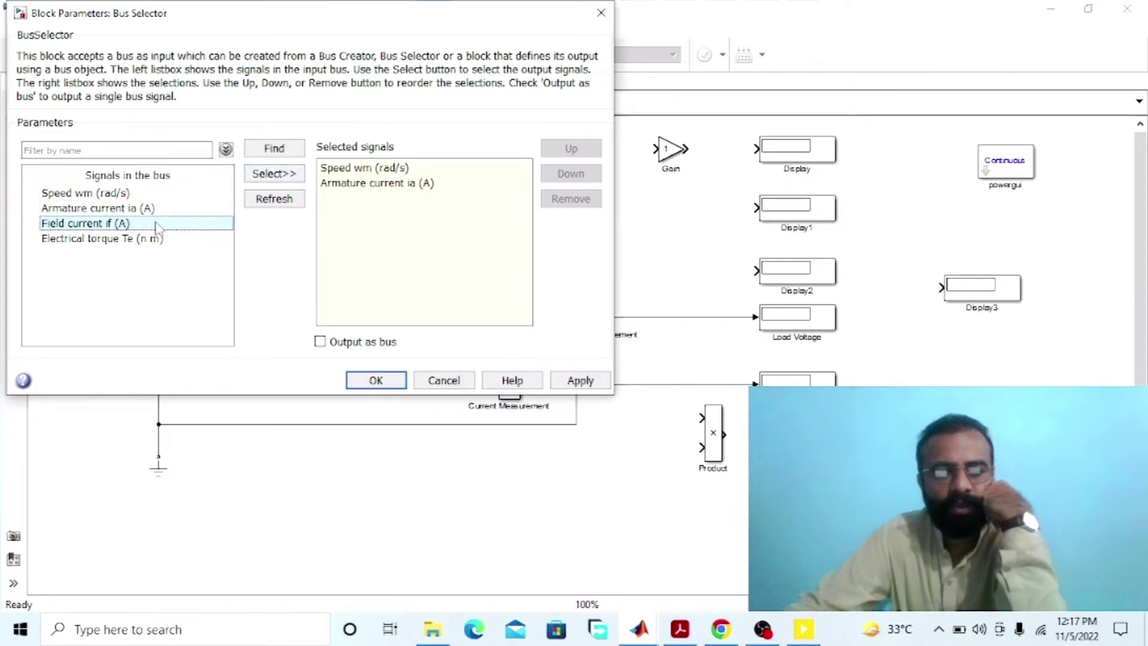
pyautogui.click(257, 178)
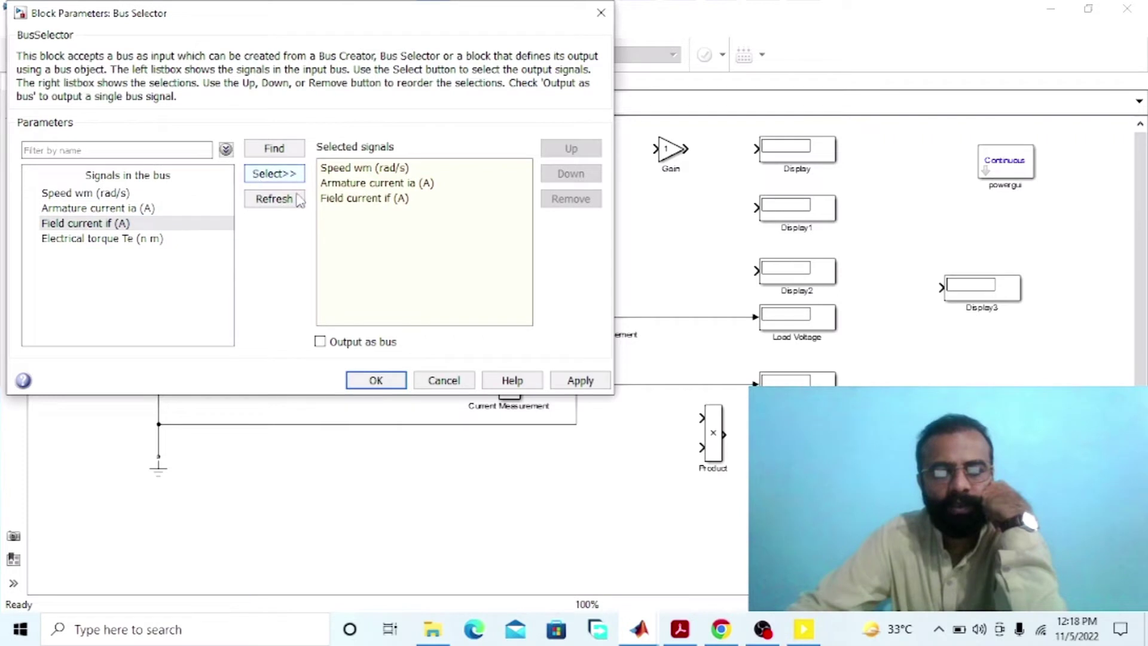
pyautogui.click(579, 381)
pyautogui.click(376, 380)
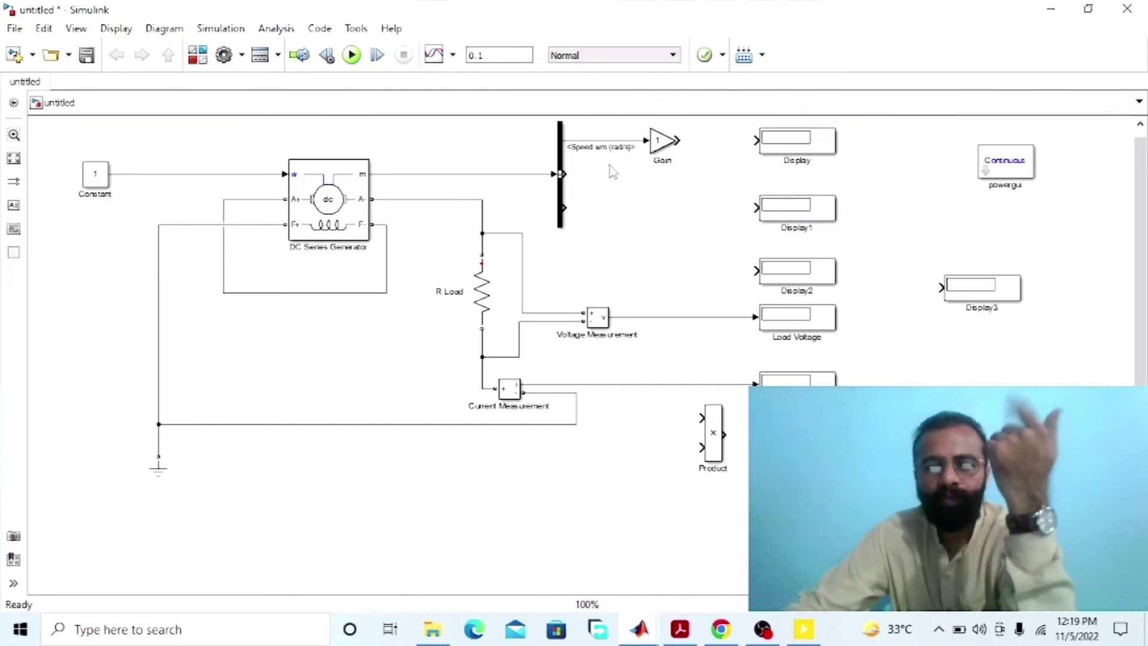
# Step: Set the gain of the Gain block on the speed signal to 9.55
pyautogui.click(657, 156)
pyautogui.doubleClick(659, 158)
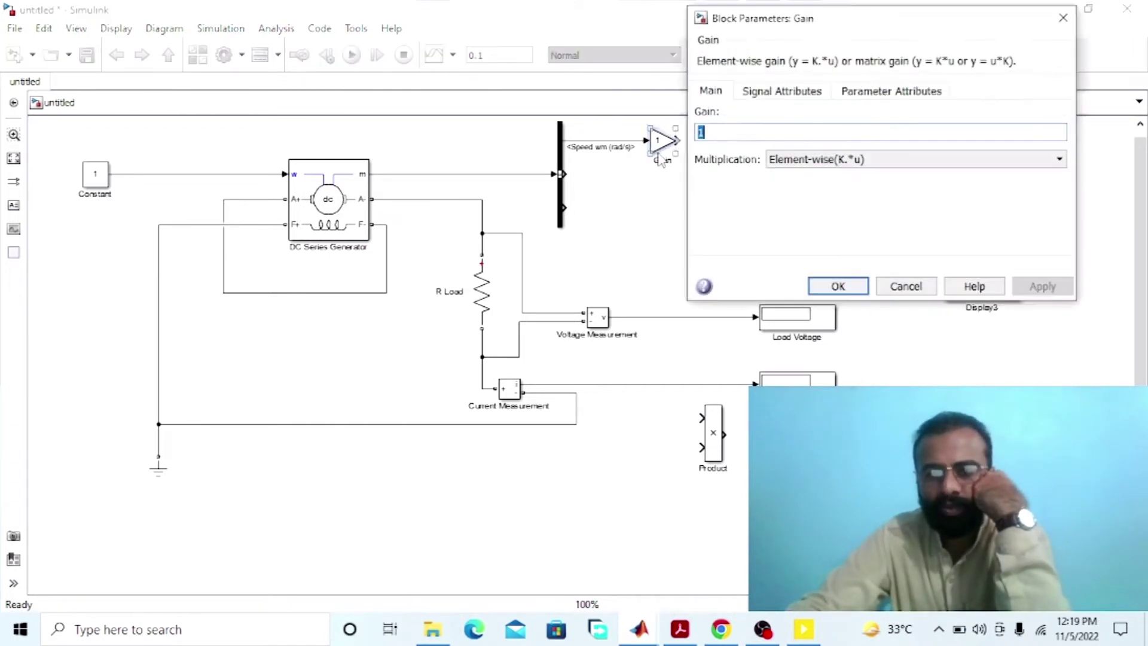
pyautogui.write('9.55')
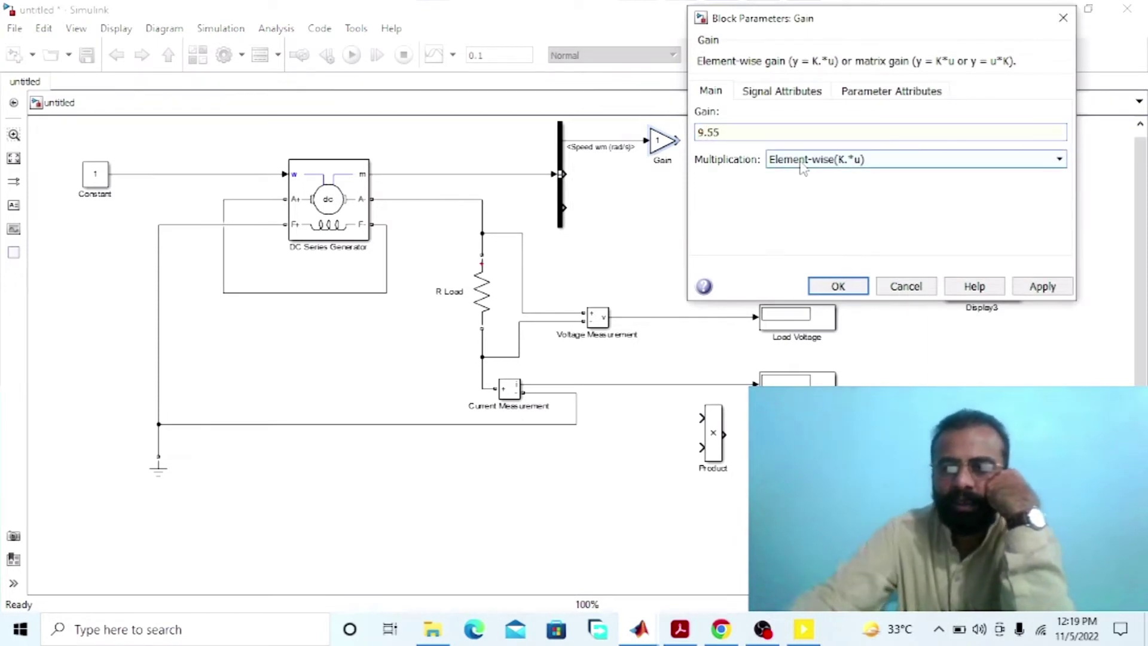
pyautogui.click(1045, 289)
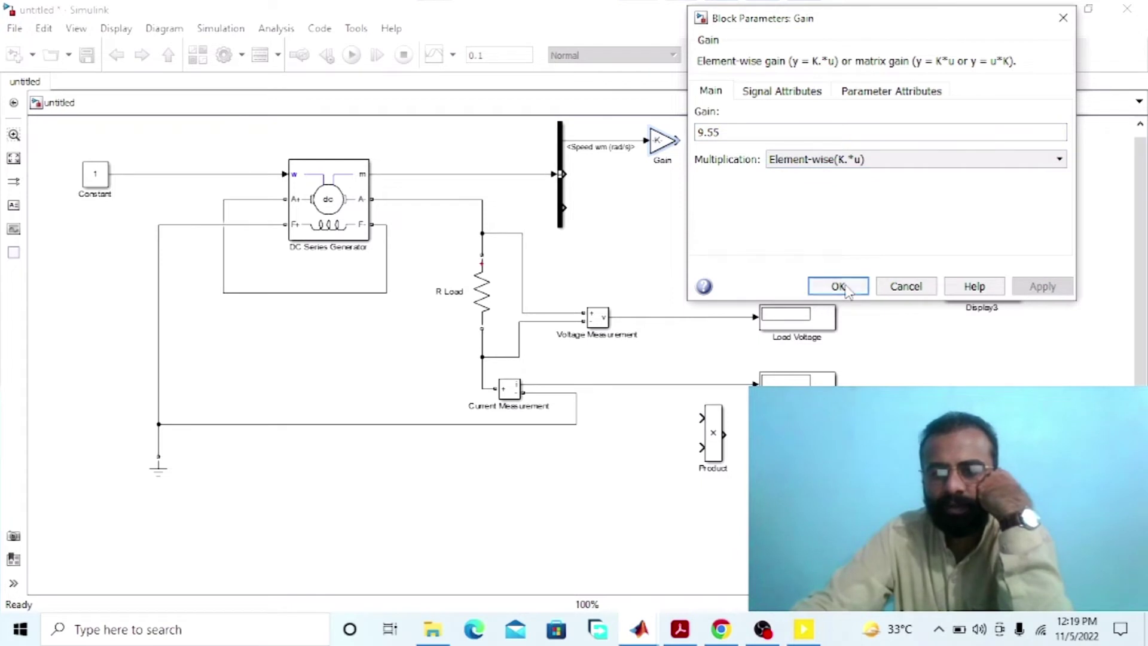
pyautogui.click(843, 287)
# Step: Rename the Gain block on the speed signal as Rad/Sec - RPM
pyautogui.click(669, 165)
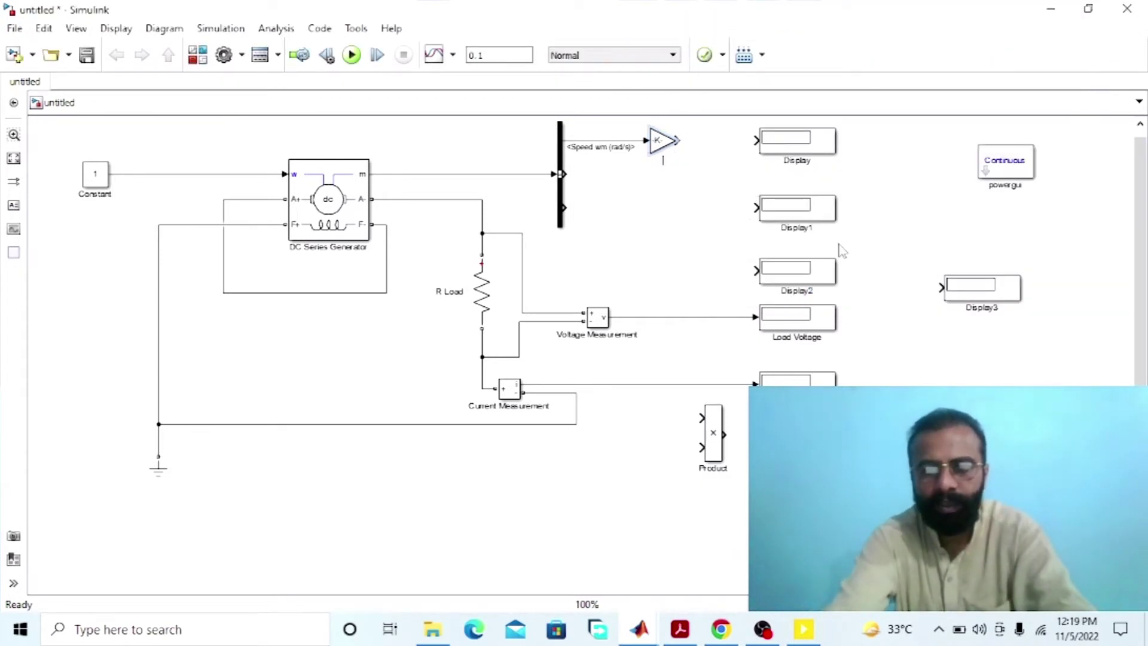
pyautogui.write('Ra')
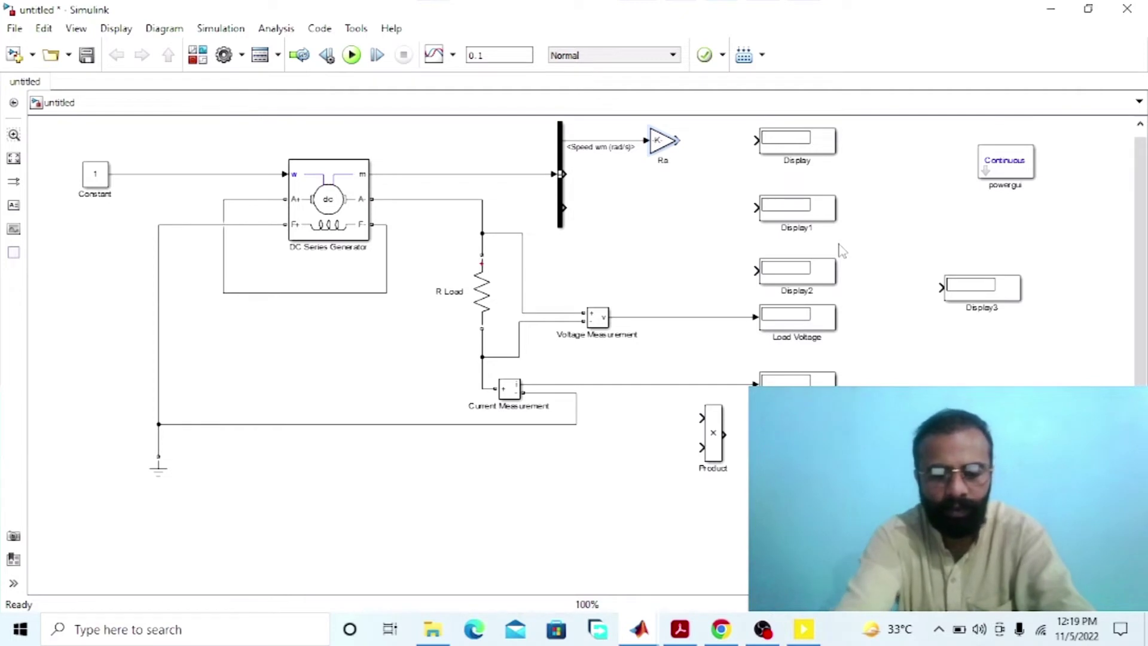
pyautogui.write('d/Sec -')
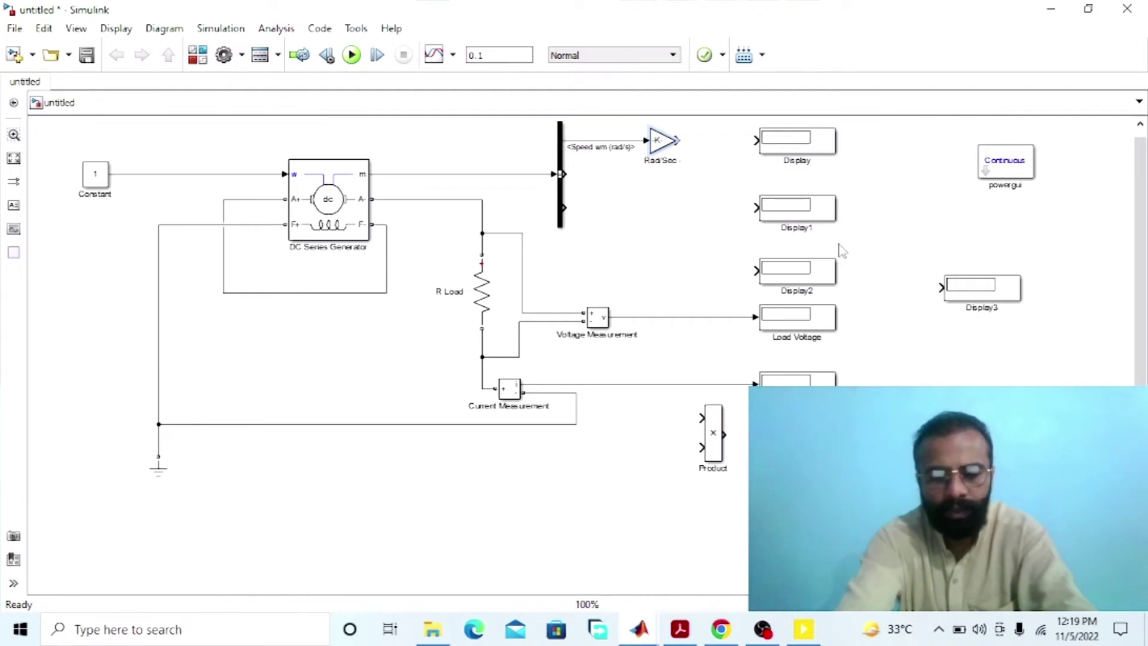
pyautogui.write('RPM')
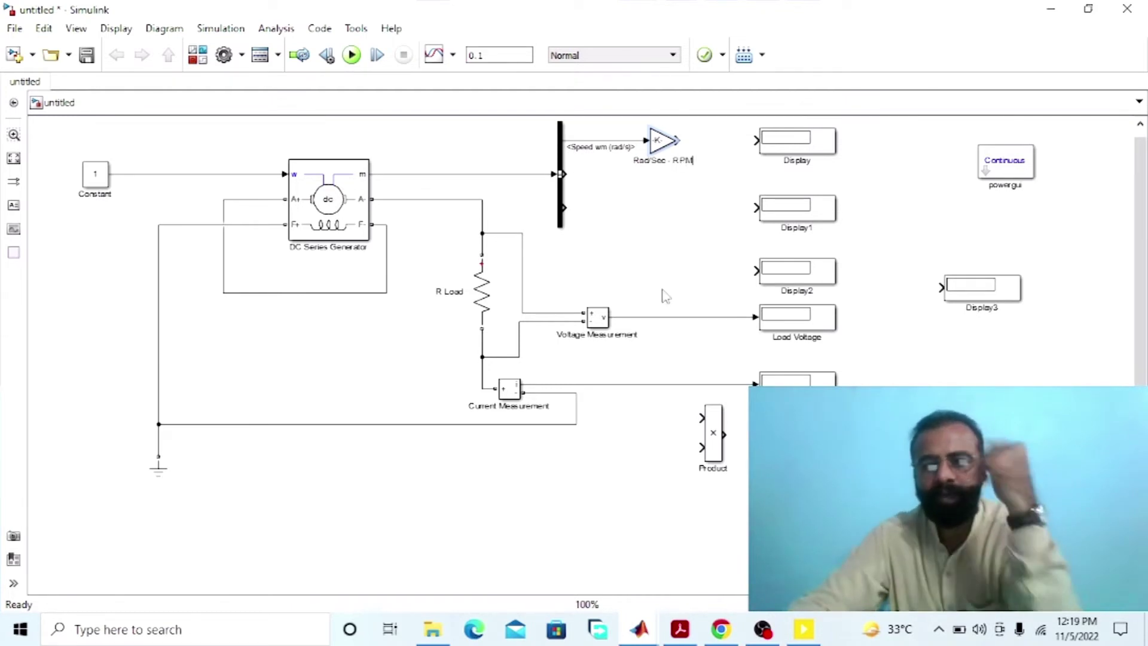
pyautogui.click(676, 274)
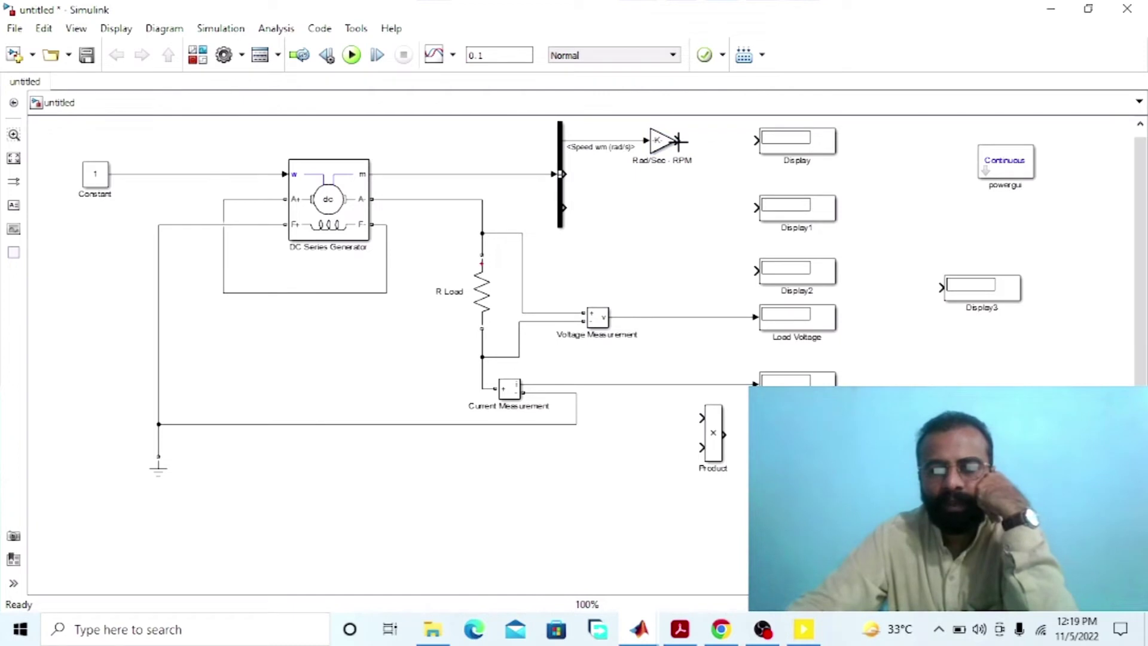
# Step: Connect the Rad/Sec - RPM gain's output to the uppermost display and rename that display as Speed (RPM)
pyautogui.moveTo(677, 142); pyautogui.dragTo(799, 165)
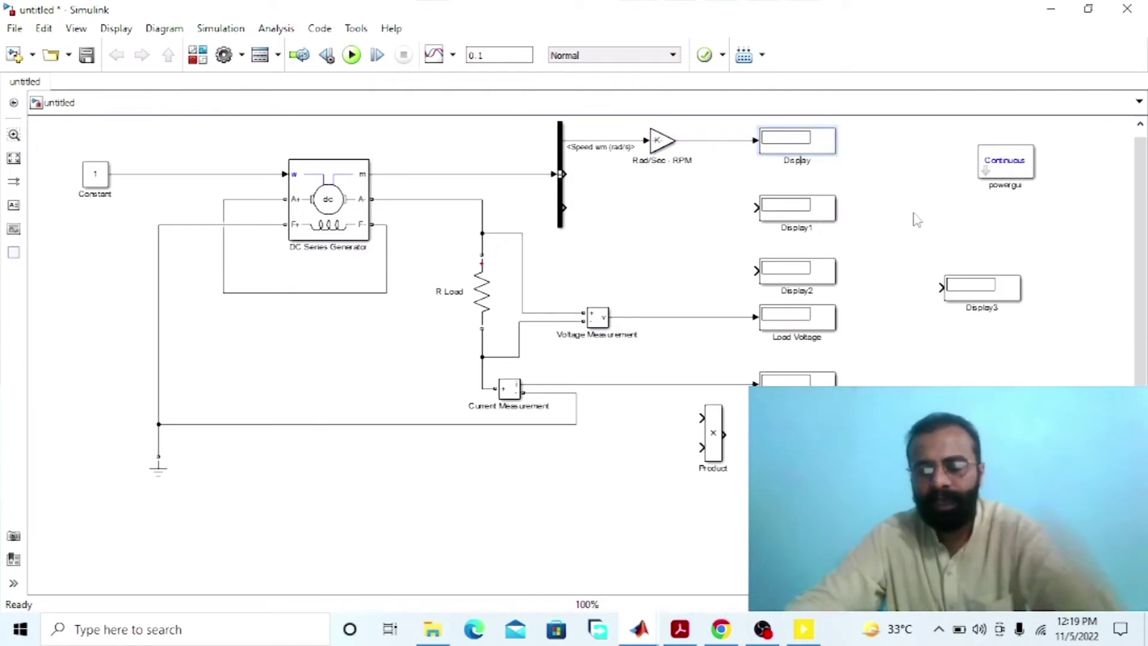
pyautogui.press('BackSpace')
pyautogui.press('BackSpace')
pyautogui.press('BackSpace')
pyautogui.press('BackSpace')
pyautogui.press('BackSpace')
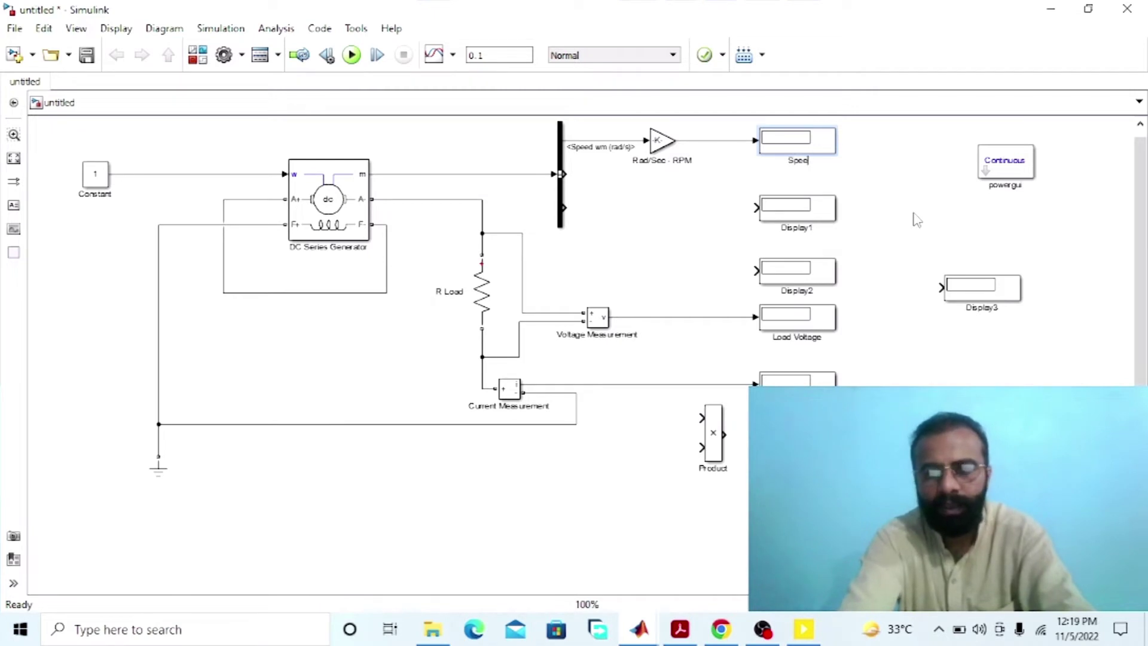
pyautogui.write('RPM')
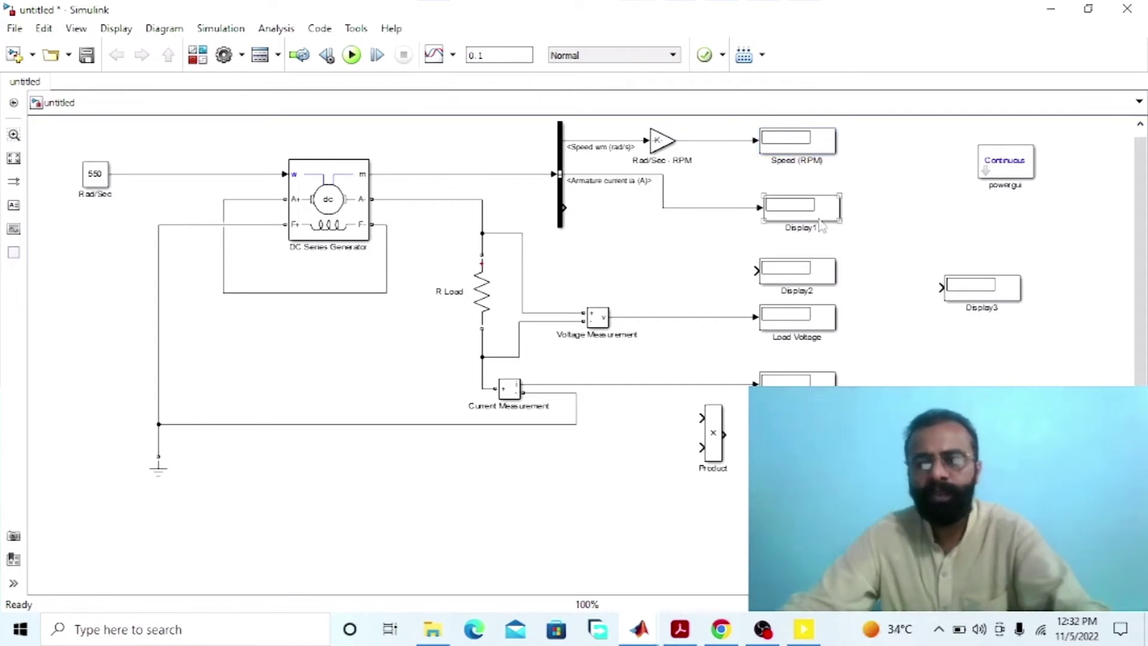
# Step: Rename Display1, fed by the armature current signal, as Armature Current (IA)
pyautogui.click(821, 226)
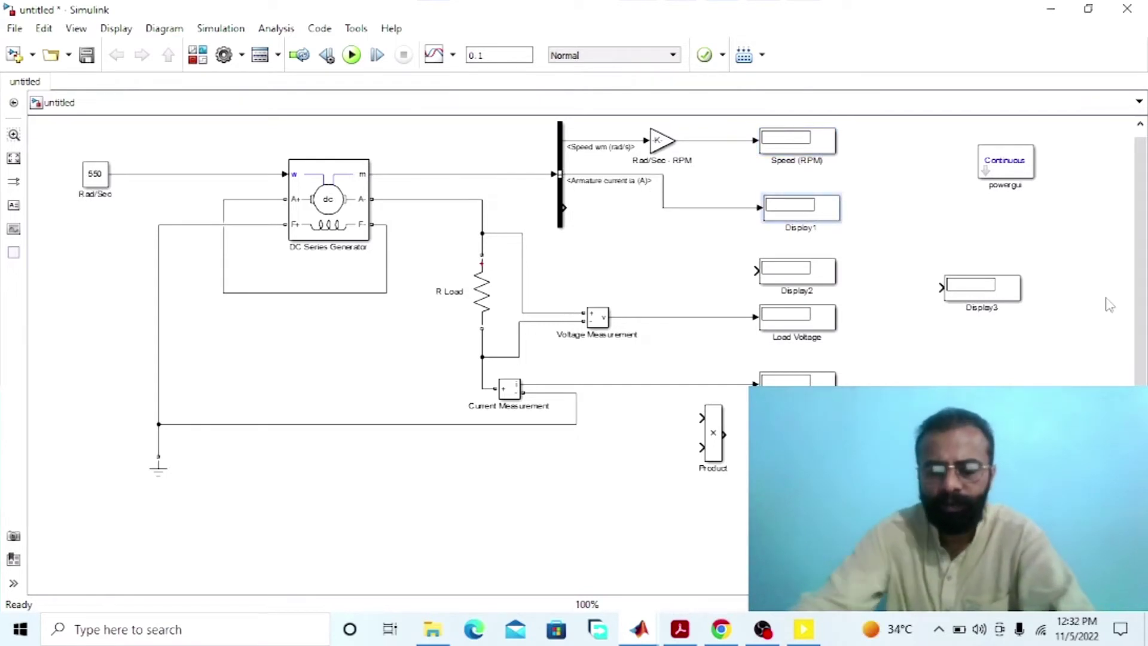
pyautogui.press('BackSpace')
pyautogui.press('BackSpace')
pyautogui.press('BackSpace')
pyautogui.press('BackSpace')
pyautogui.press('BackSpace')
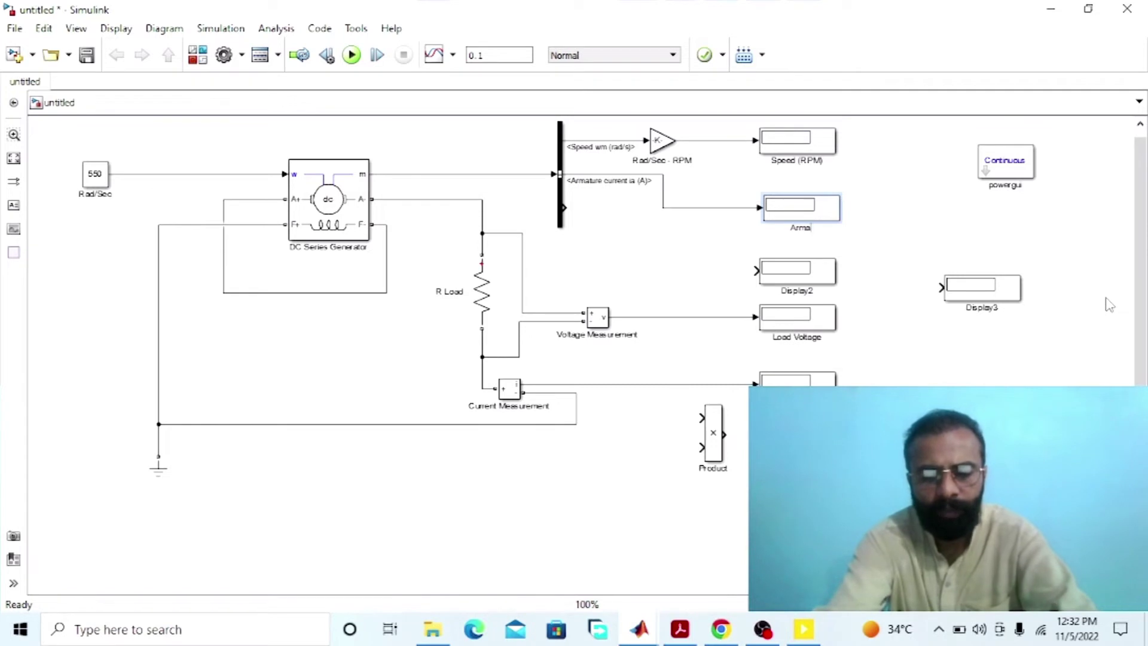
pyautogui.write('Armature Cur')
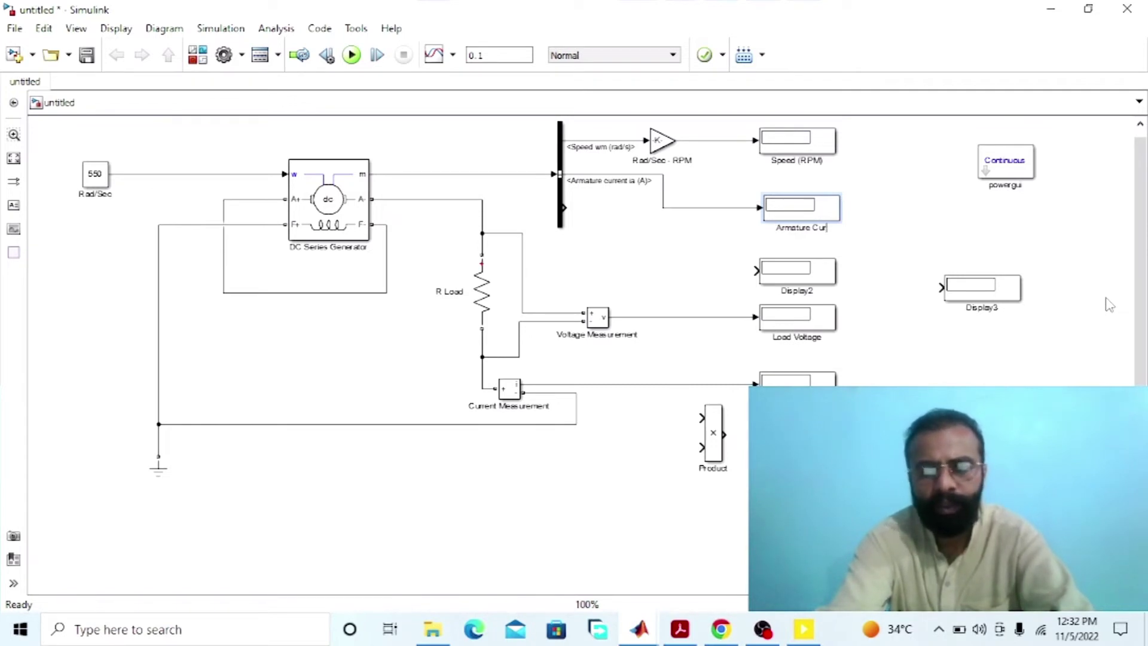
pyautogui.write('rent (')
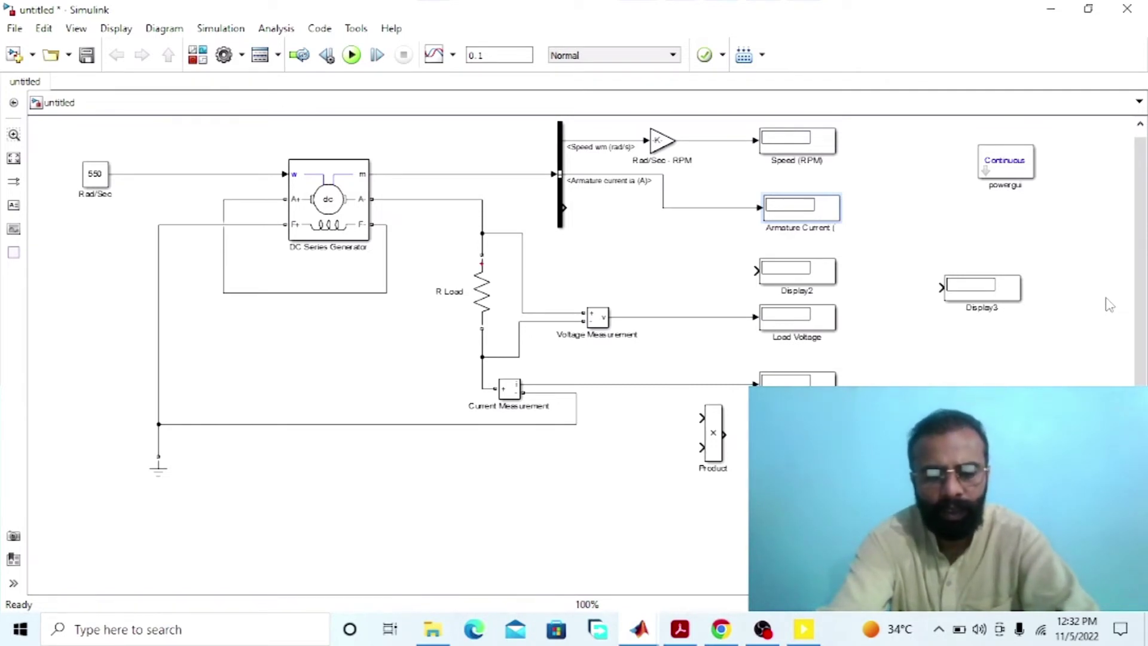
pyautogui.write('IA)')
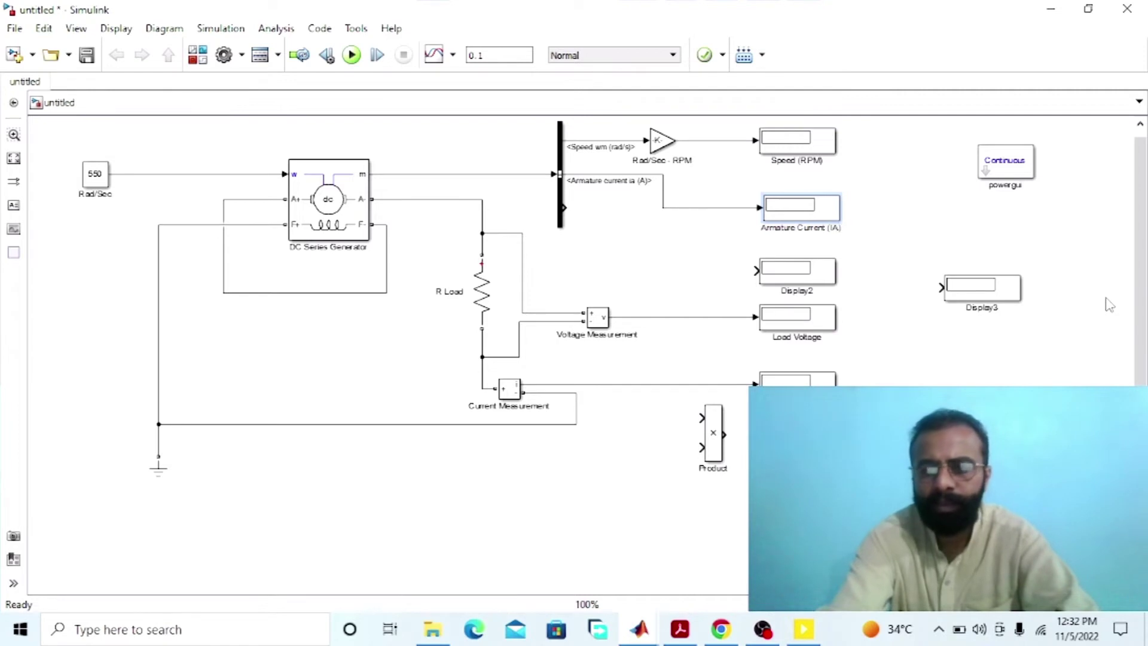
pyautogui.click(943, 230)
# Step: Connect the Bus Selector's field current output to Display2 and rename the display as Fied Current (IF)
pyautogui.moveTo(563, 207); pyautogui.dragTo(756, 270)
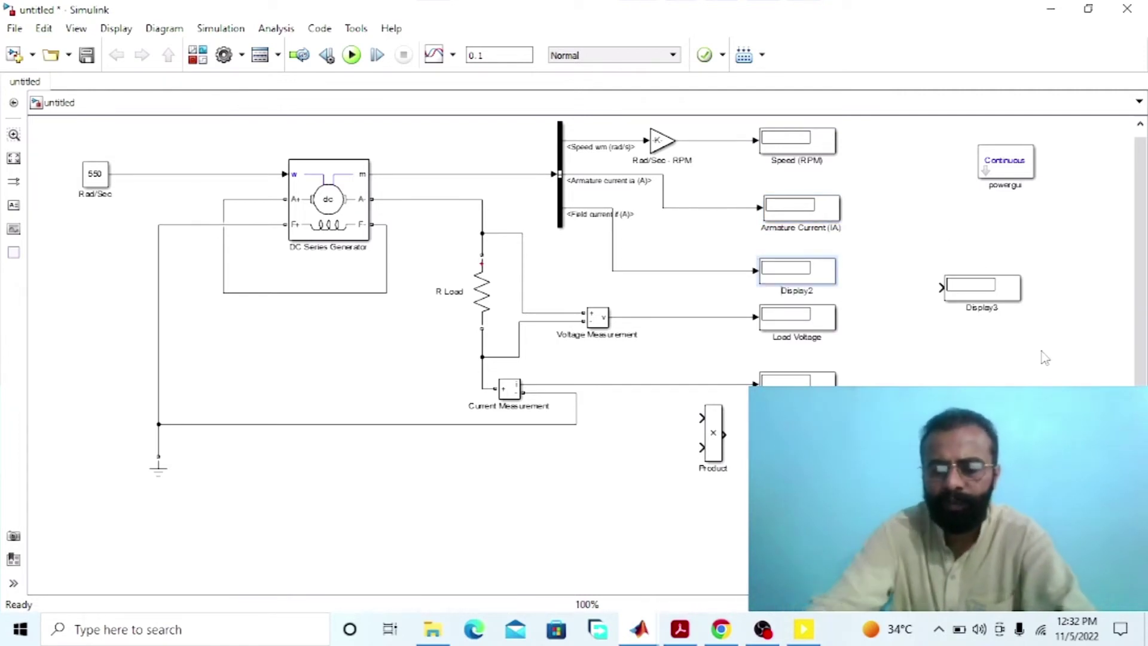
pyautogui.press('BackSpace')
pyautogui.press('BackSpace')
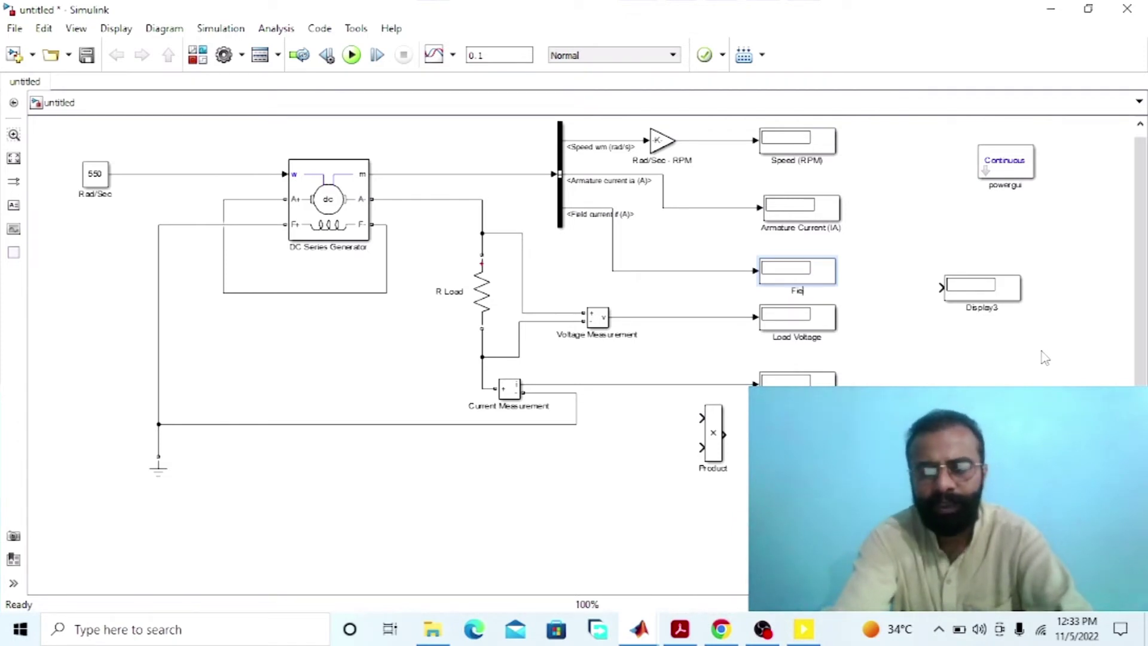
pyautogui.write('Field C')
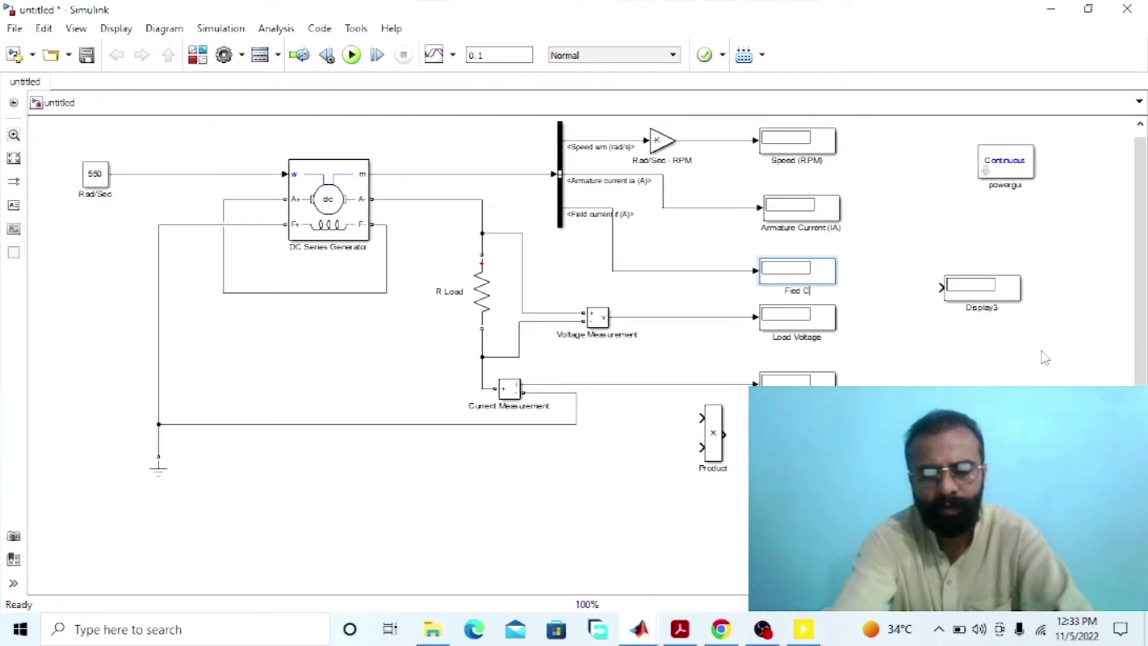
pyautogui.write('urrent ')
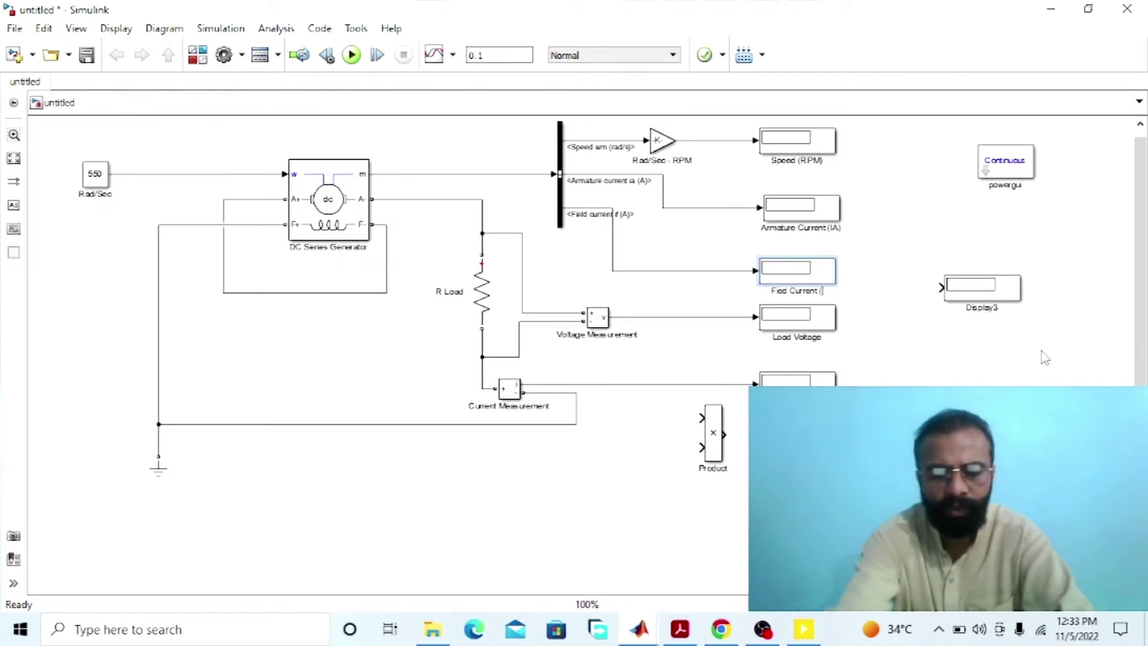
pyautogui.write('(IF)')
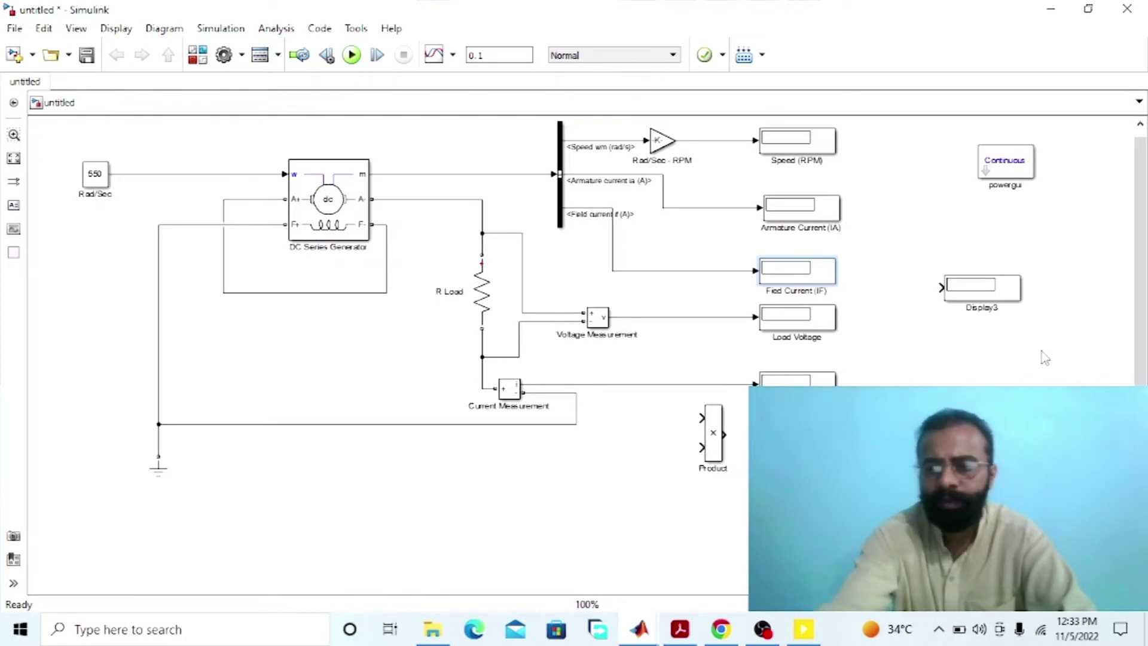
pyautogui.click(1045, 357)
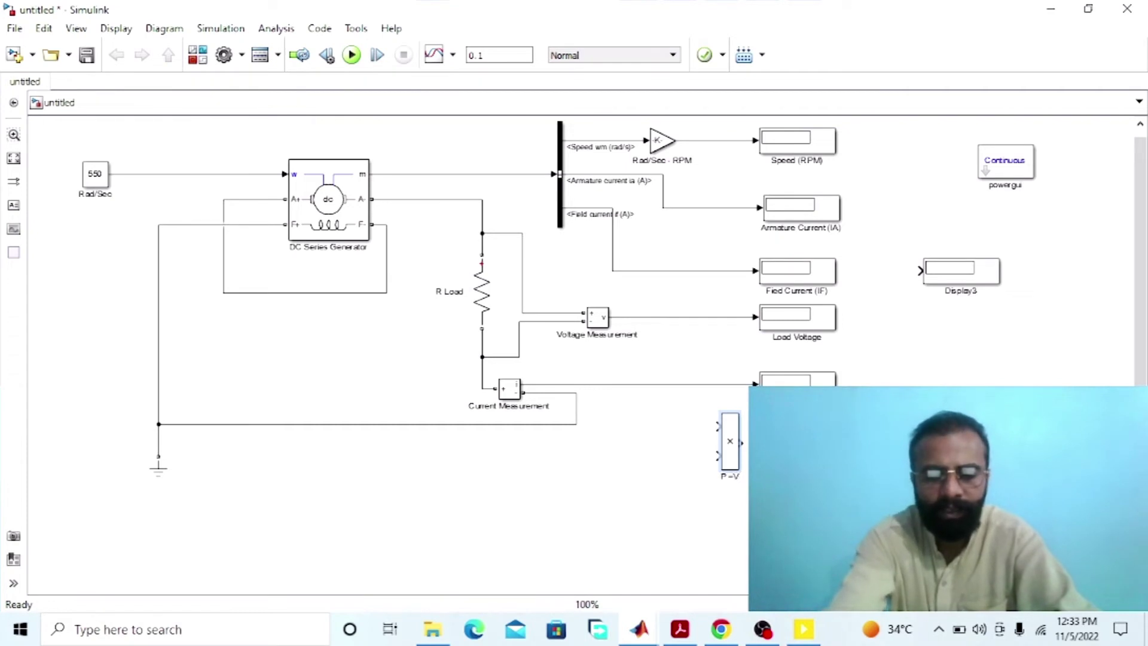
# Step: Feed the product of the load voltage and load current signals into Display3 and rename that display as Power
pyautogui.click(730, 453)
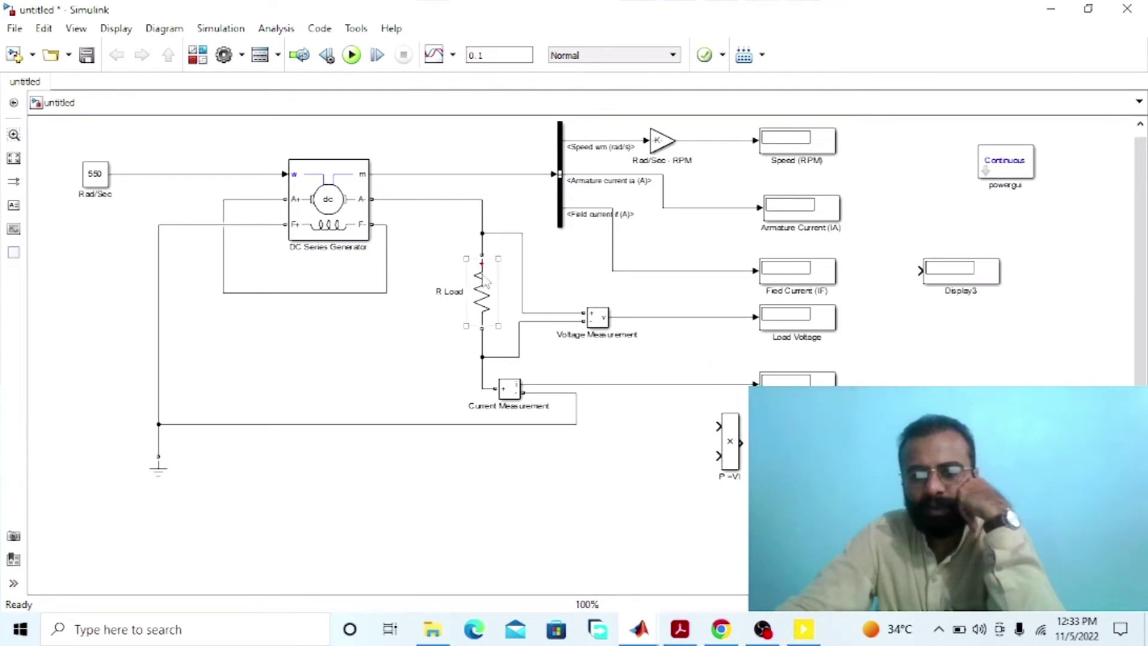
pyautogui.keyDown('ctrl'); pyautogui.click(961, 276); pyautogui.keyUp('ctrl')
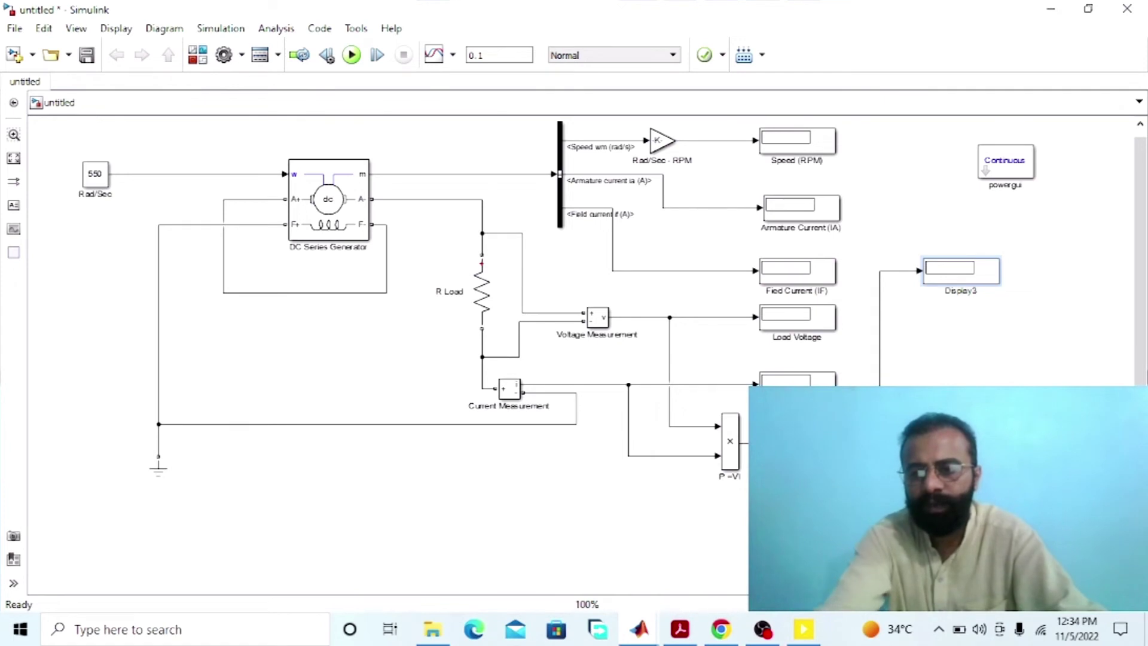
pyautogui.press('BackSpace')
pyautogui.press('BackSpace')
pyautogui.press('BackSpace')
pyautogui.press('BackSpace')
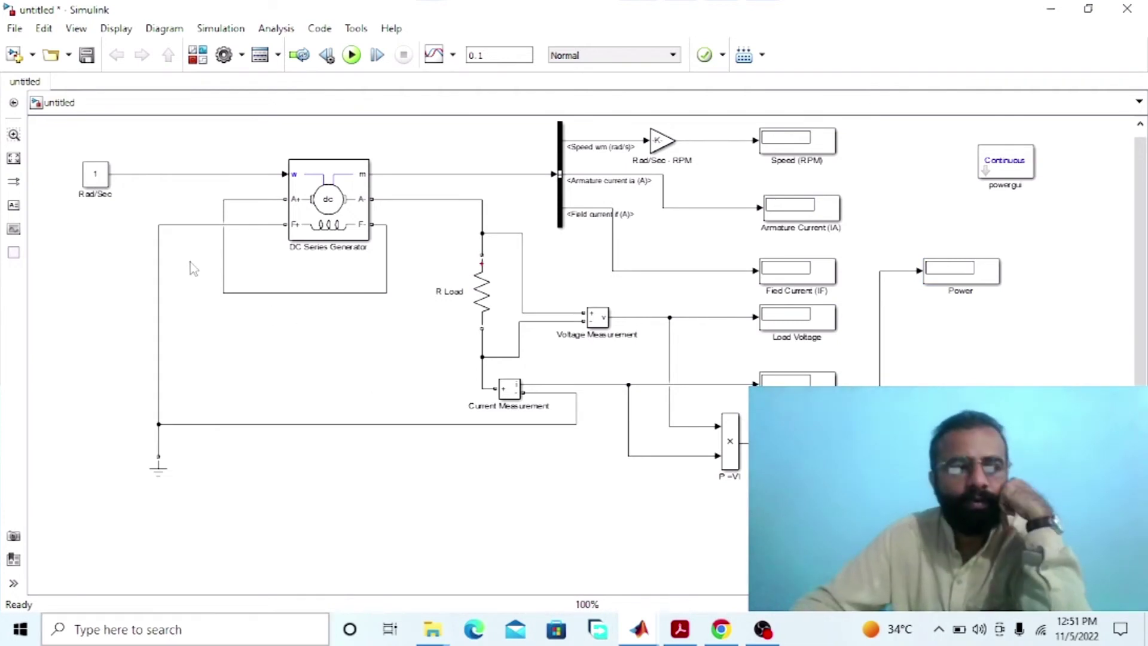
# Step: Set the Rad/Sec constant block's value to 550 and apply the change
pyautogui.click(102, 178)
pyautogui.doubleClick(102, 179)
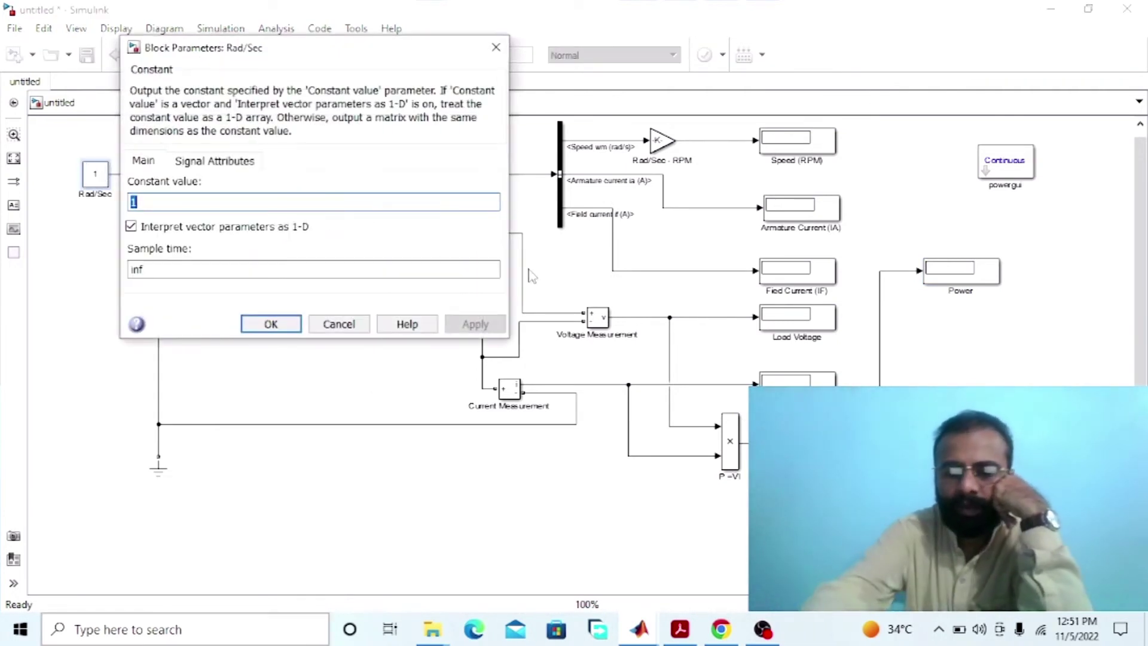
pyautogui.write('550')
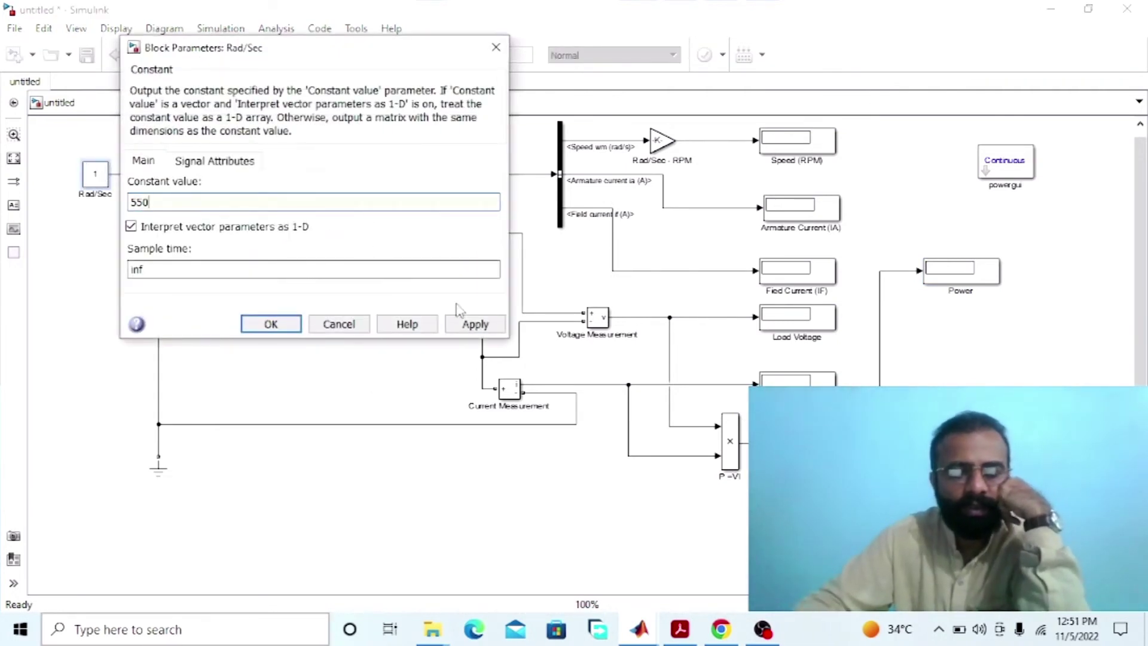
pyautogui.click(470, 324)
pyautogui.click(272, 324)
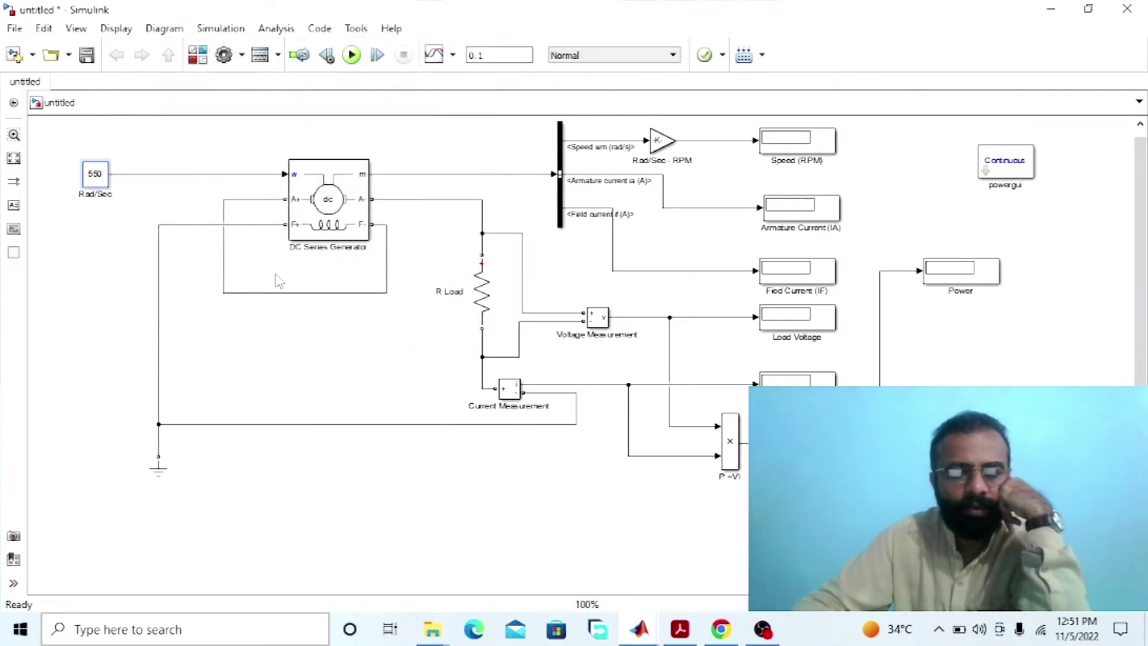
# Step: Edit the resistance in ohms of the R Load block and run the generator model's simulation
pyautogui.click(309, 226)
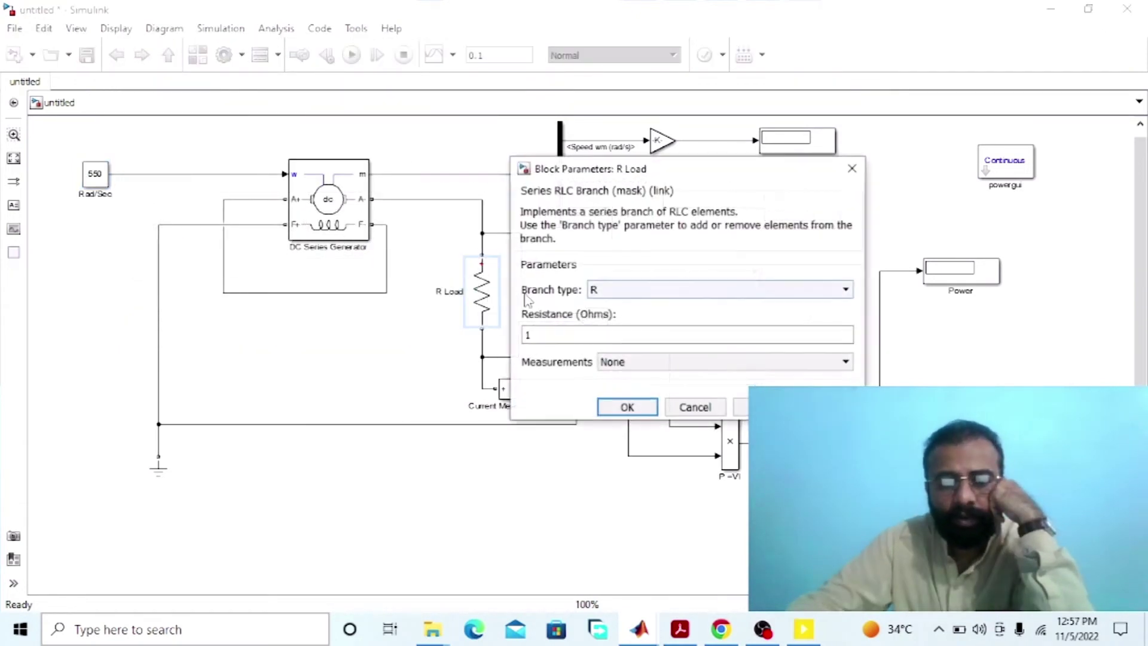
pyautogui.click(559, 333)
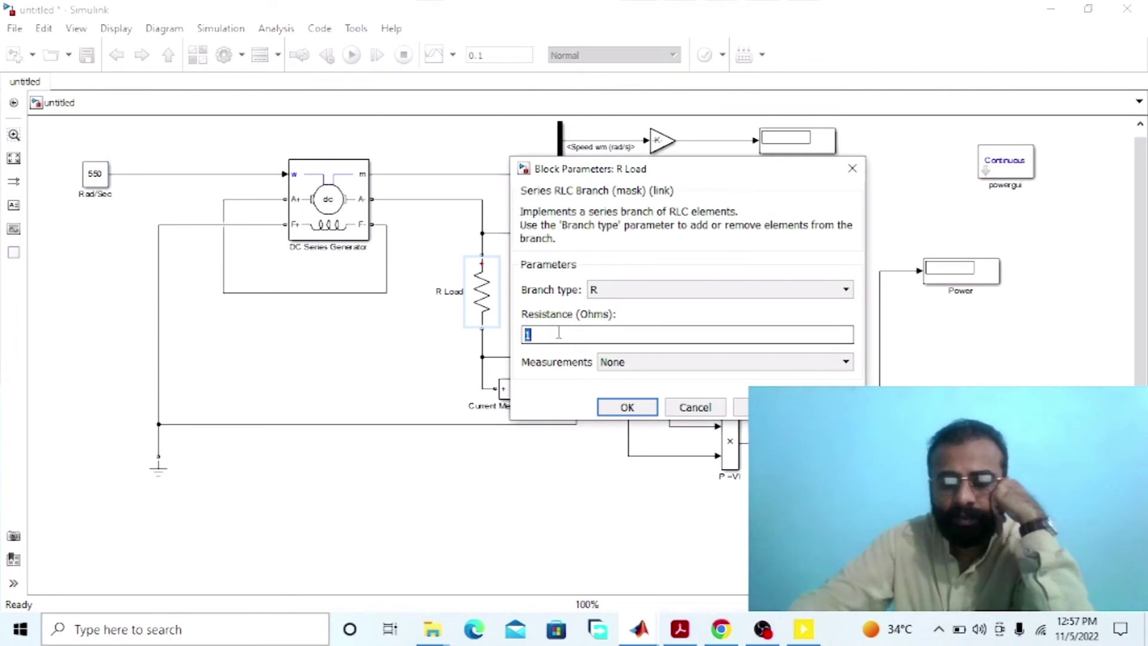
pyautogui.press('Return')
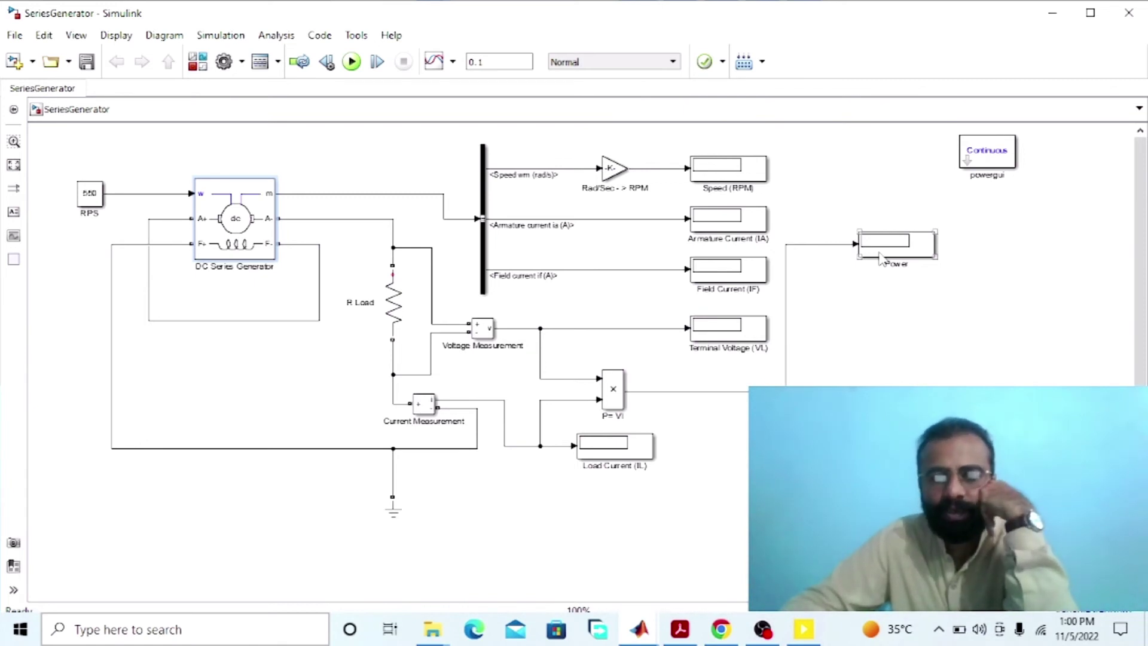
pyautogui.click(352, 61)
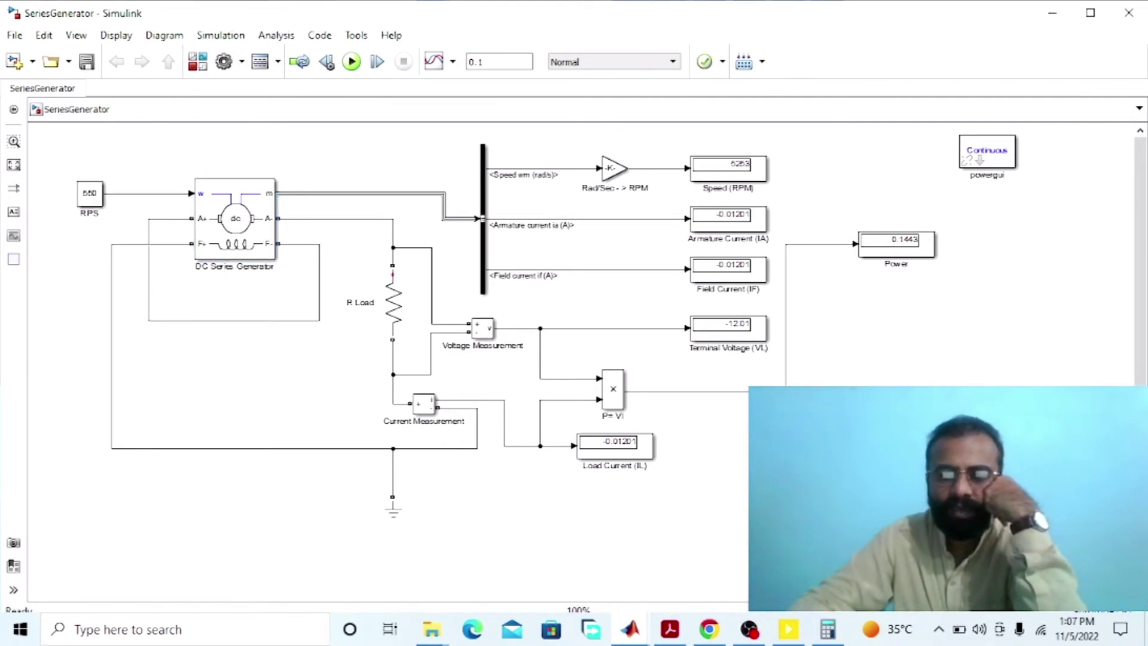
# Step: Switch to Calculator, multiply 550 by 9.55 to check the Speed (RPM) display, and return to the Simulink model
pyautogui.click(828, 627)
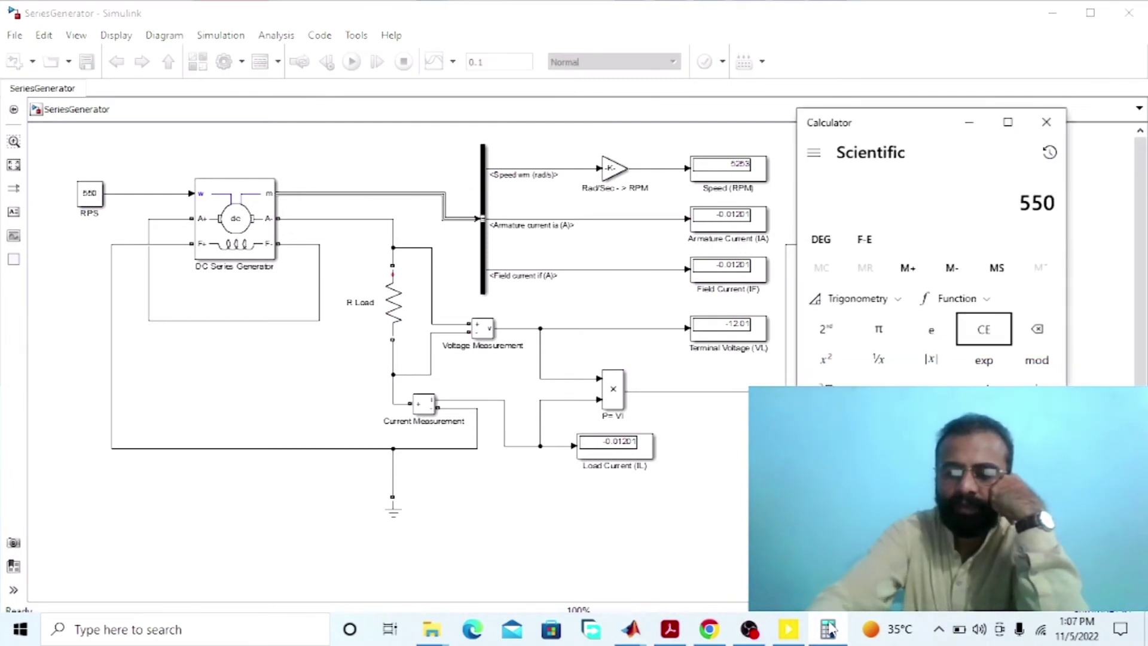
pyautogui.write('*9.55')
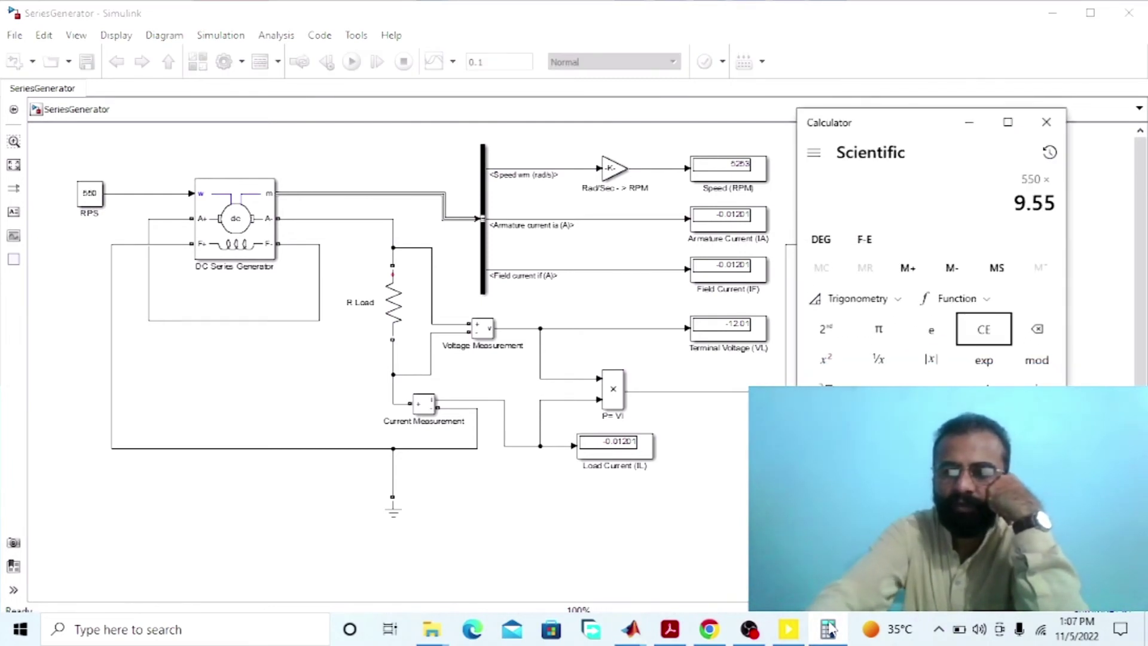
pyautogui.press('Return')
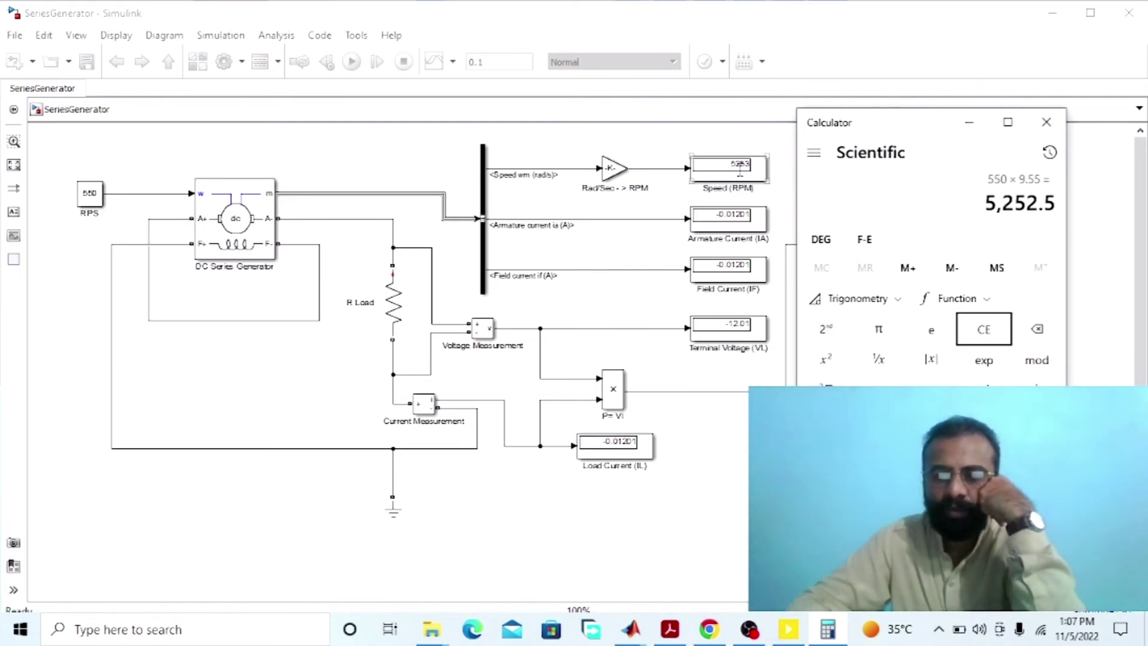
pyautogui.click(968, 122)
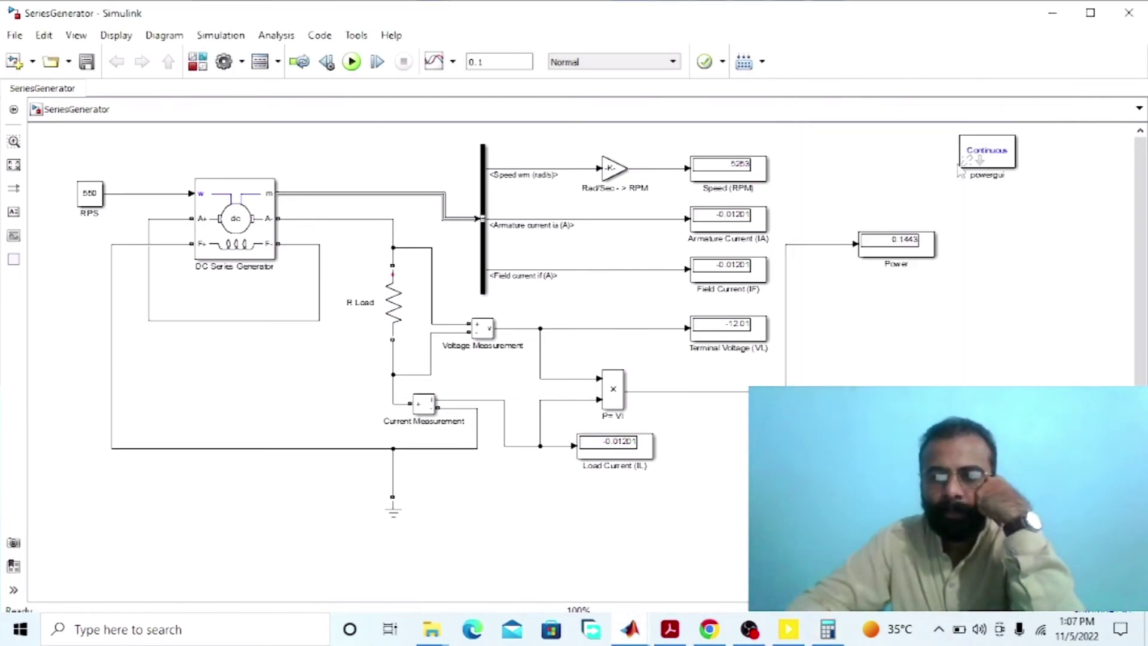